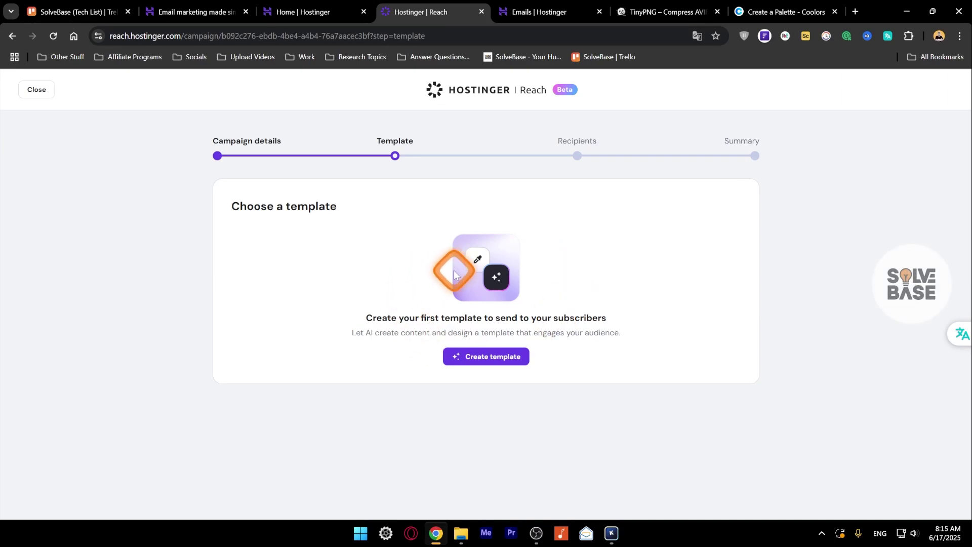
Create a new campaign template and choose the Welcome newsletter prompt.
click(495, 359)
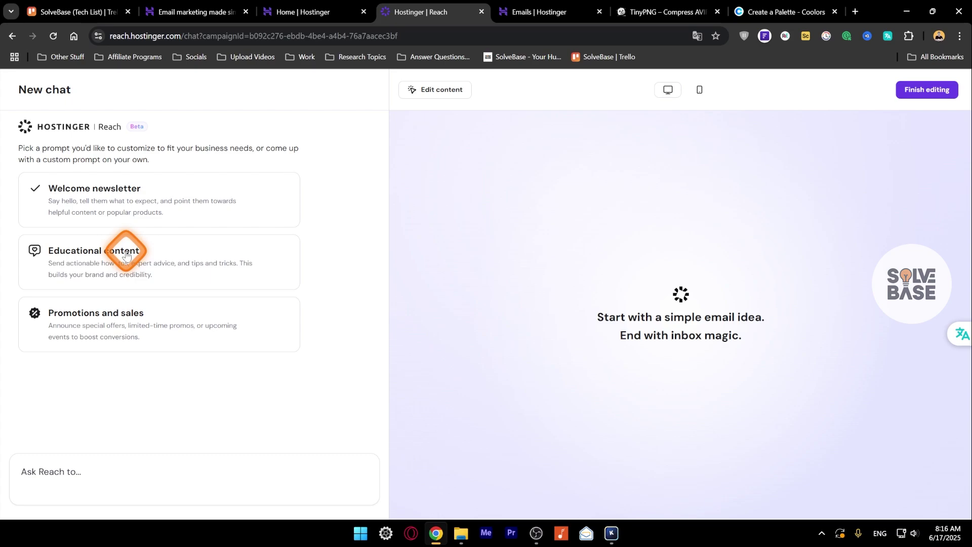
click(65, 469)
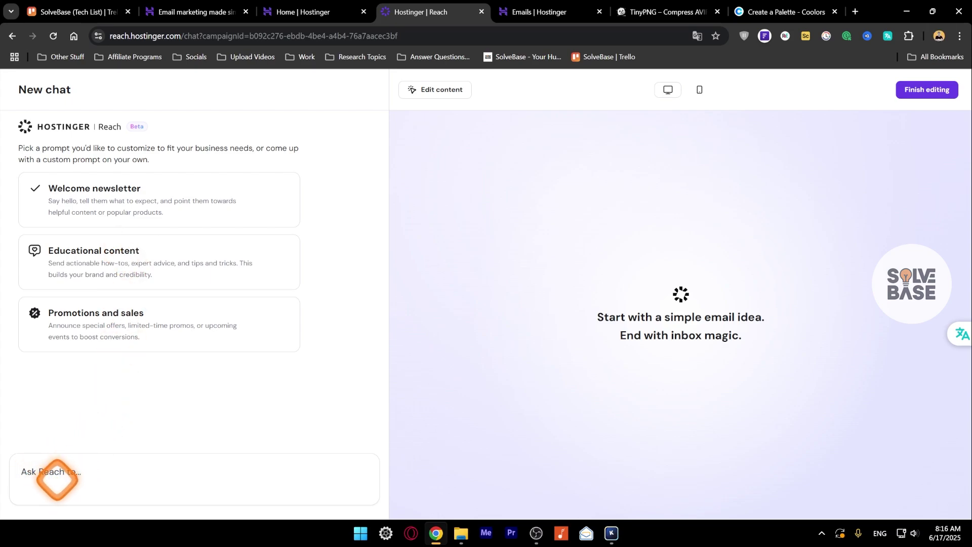
click(92, 204)
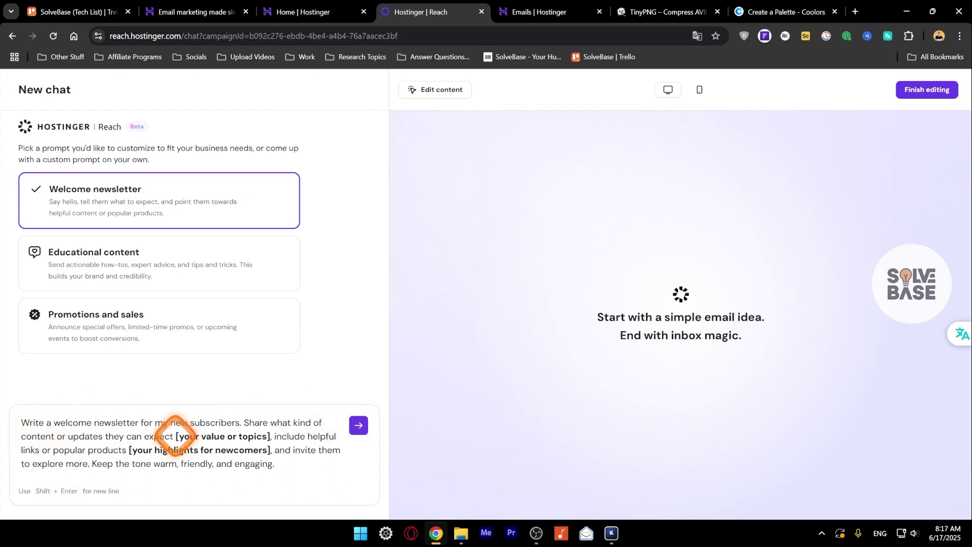
Fill the prompt placeholders with "tech and gaming fixes" and "solvebase.co", and submit it to generate the newsletter.
drag(176, 436, 270, 436)
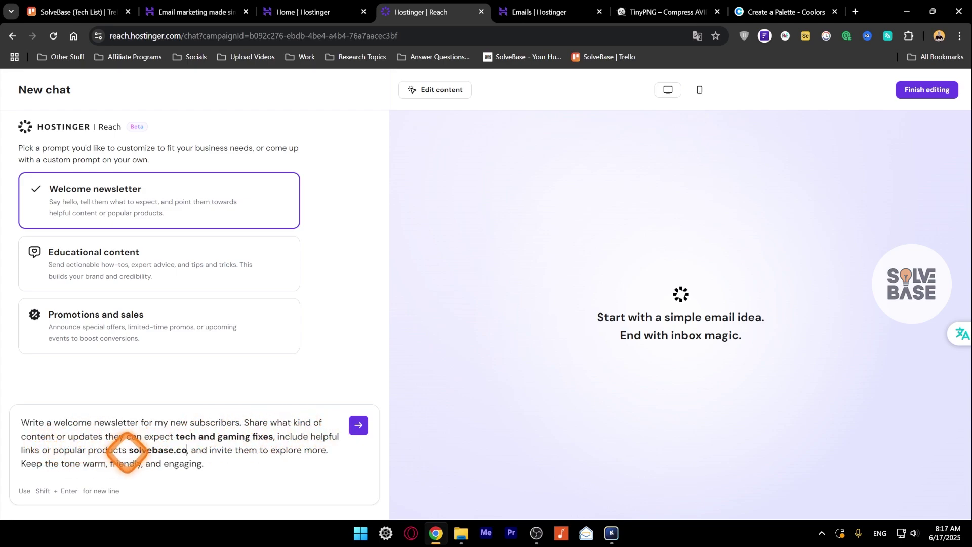
drag(130, 450, 187, 450)
click(209, 450)
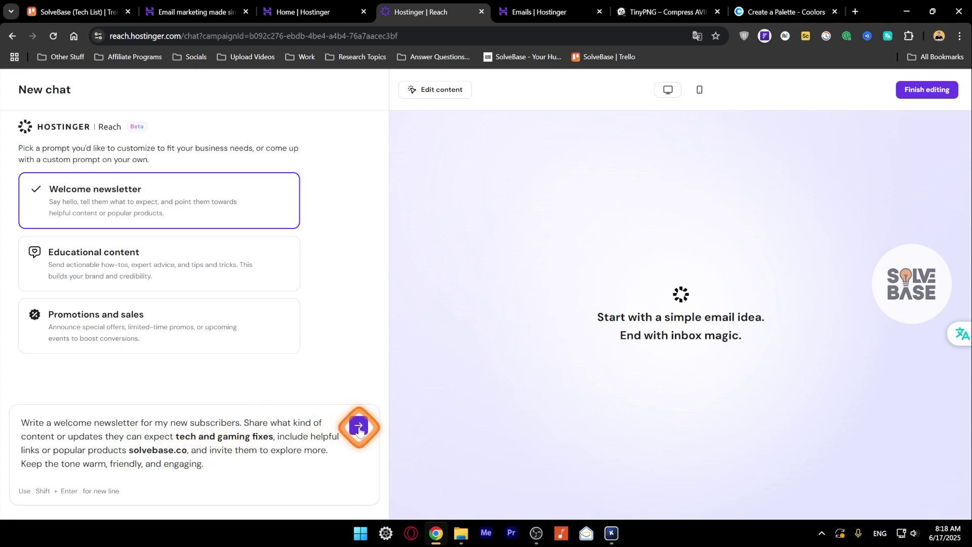
click(360, 426)
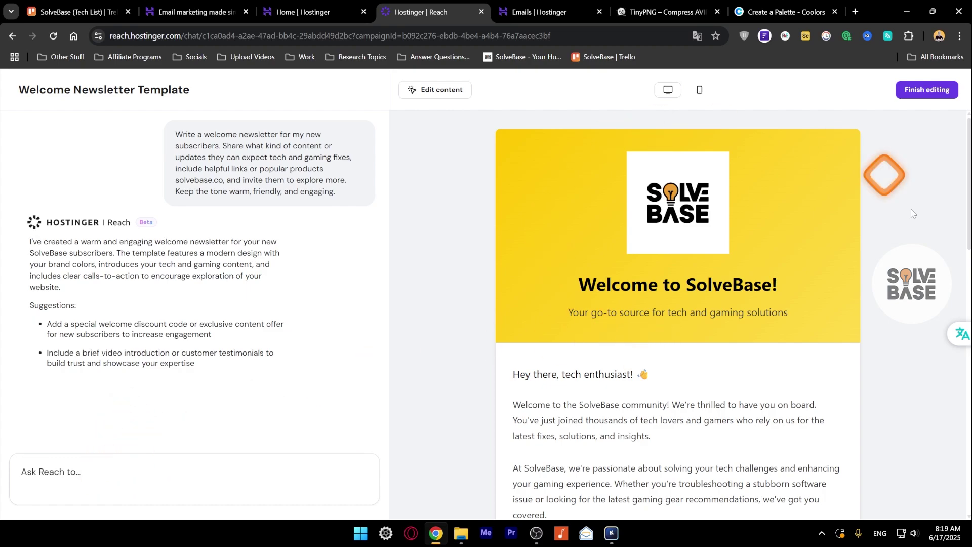
Look over the generated welcome newsletter and open its content for manual editing.
scroll(698, 359, down, 1)
scroll(698, 358, up, 1)
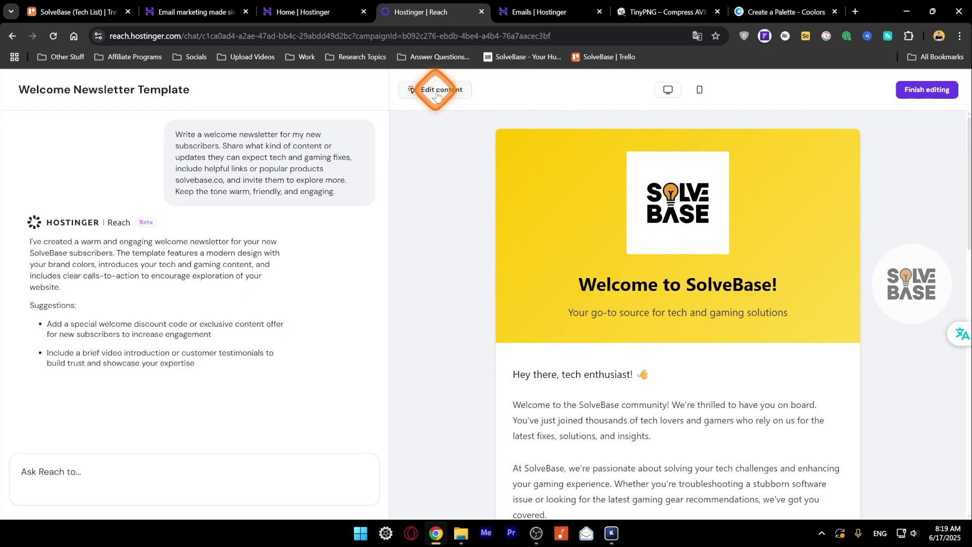
click(445, 92)
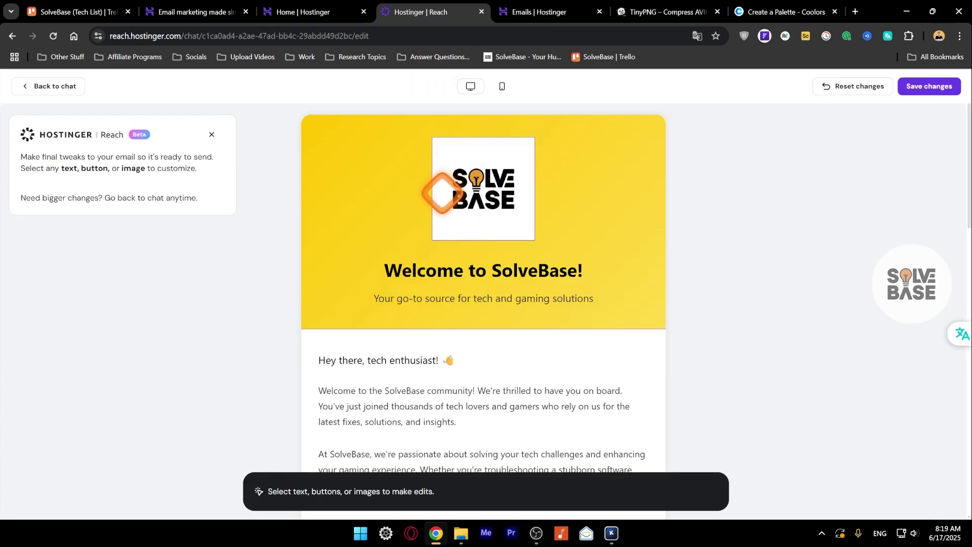
Try editing the "Welcome to SolveBase!" heading by removing its exclamation mark.
click(522, 274)
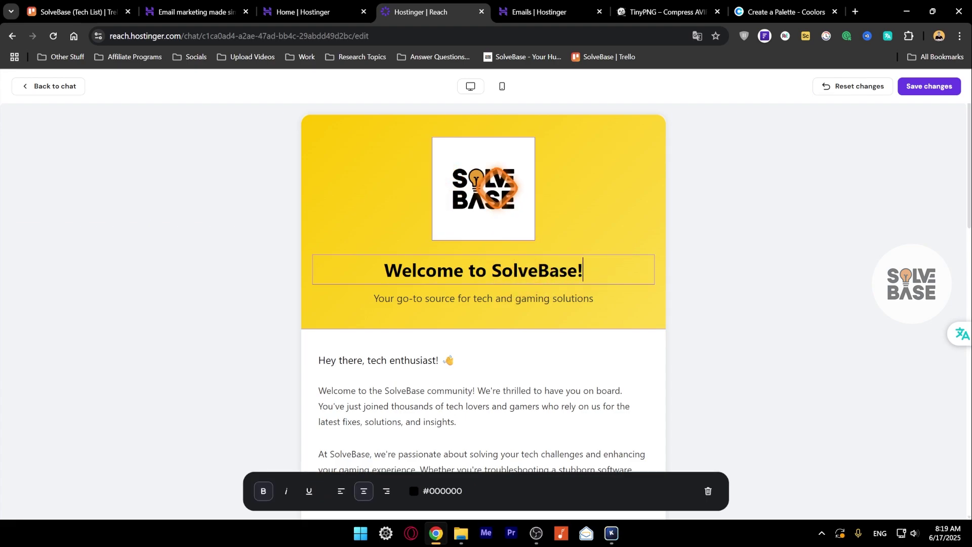
click(499, 189)
click(540, 267)
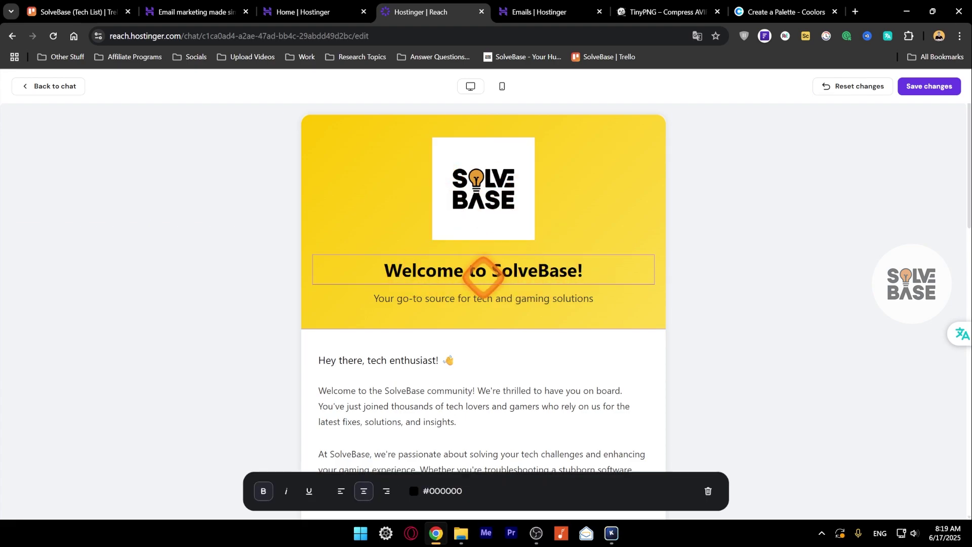
click(577, 270)
text(1)
key(BackSpace)
key(BackSpace)
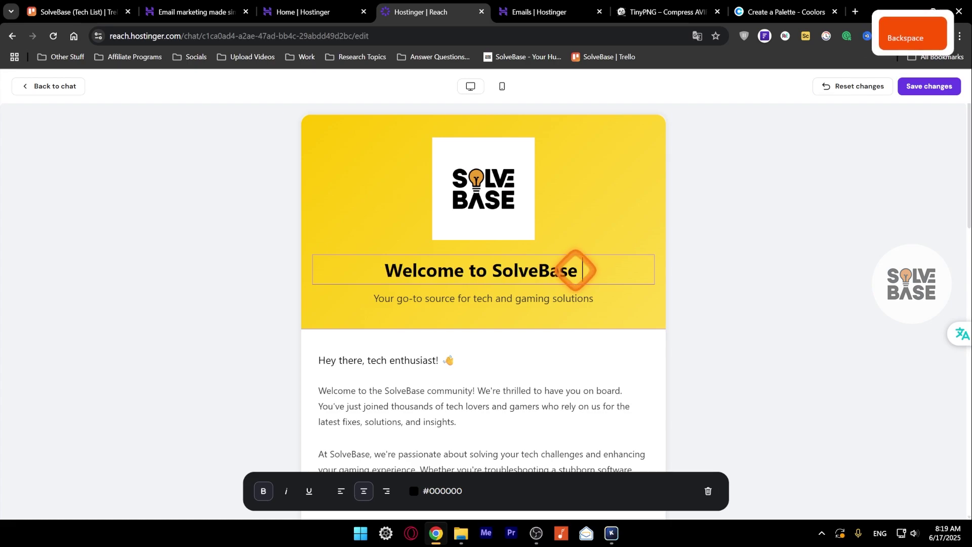
Open Emojipedia in a new browser tab and copy the fire emoji.
scroll(580, 284, down, 10)
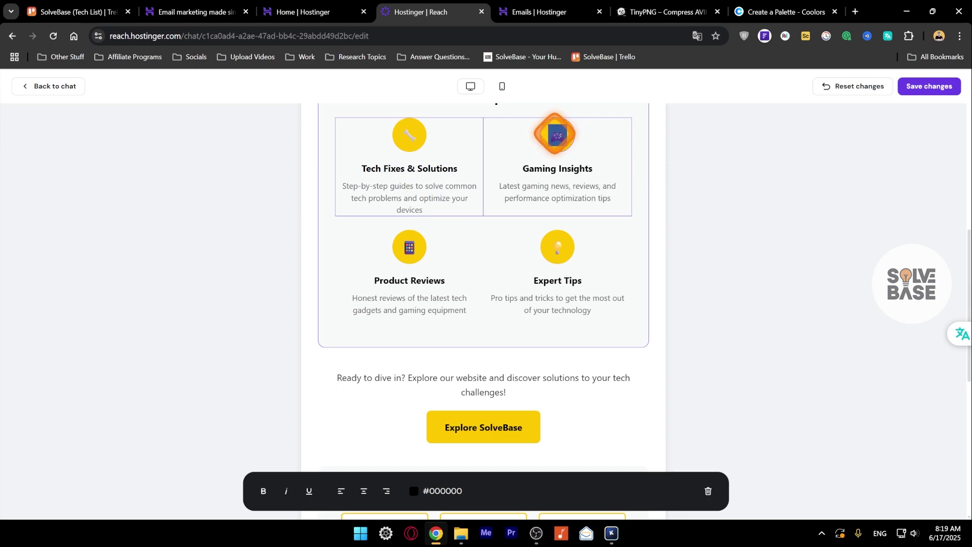
key(ctrl+t)
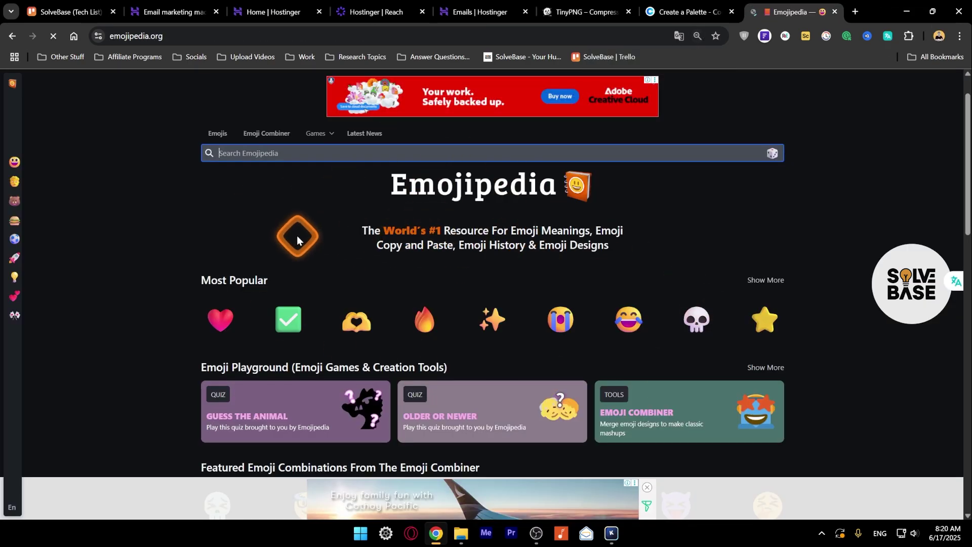
click(424, 328)
click(256, 282)
click(556, 205)
click(540, 375)
click(540, 374)
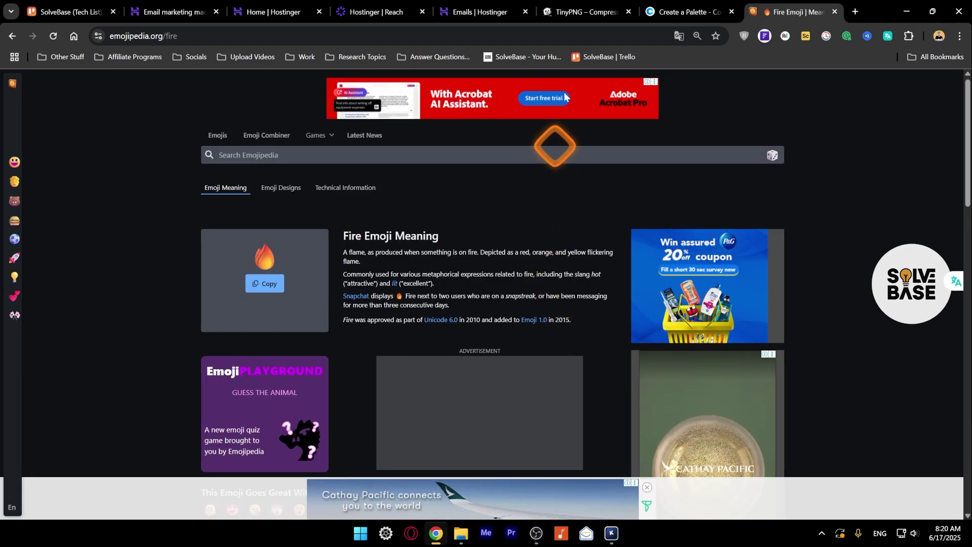
Return to the Hostinger Reach template and replace the Gaming Insights icon with the copied fire emoji.
key(ctrl+4)
click(558, 134)
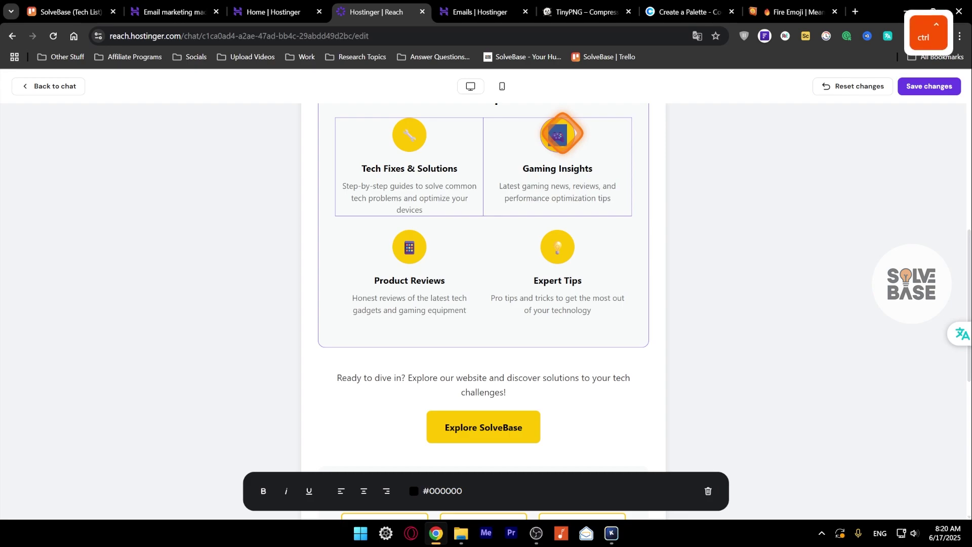
key(ctrl+v)
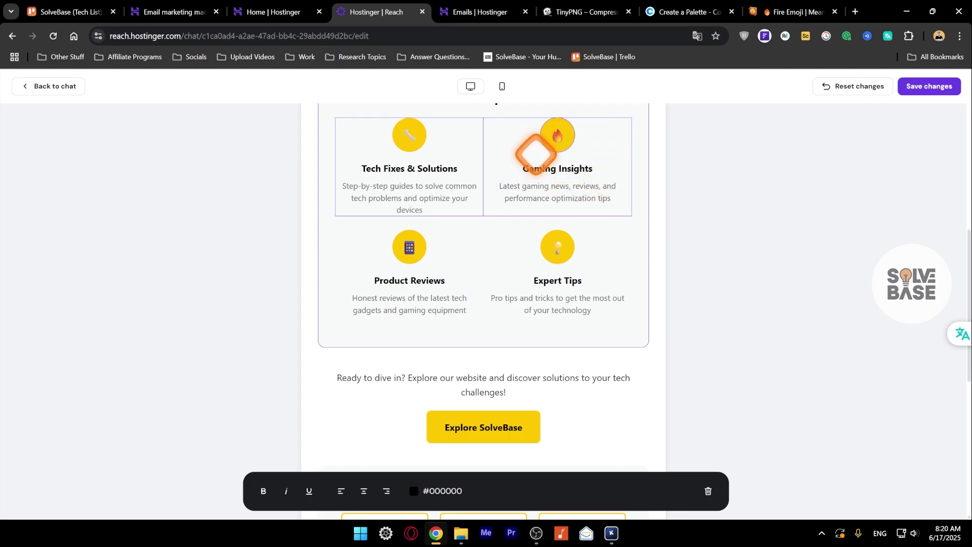
Try left alignment, bold and italic on the Gaming Insights description, restoring its plain centred formatting.
click(575, 190)
scroll(572, 203, up, 2)
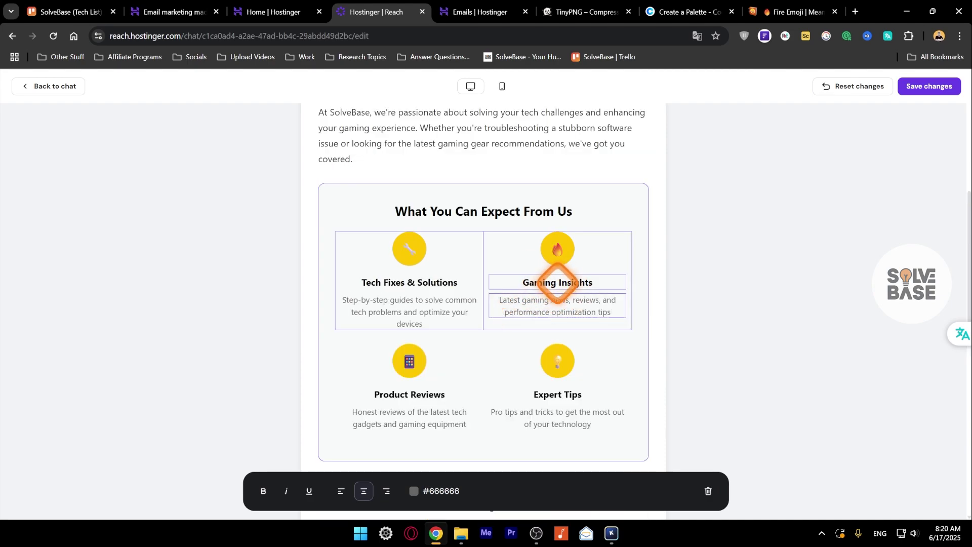
click(557, 283)
click(520, 299)
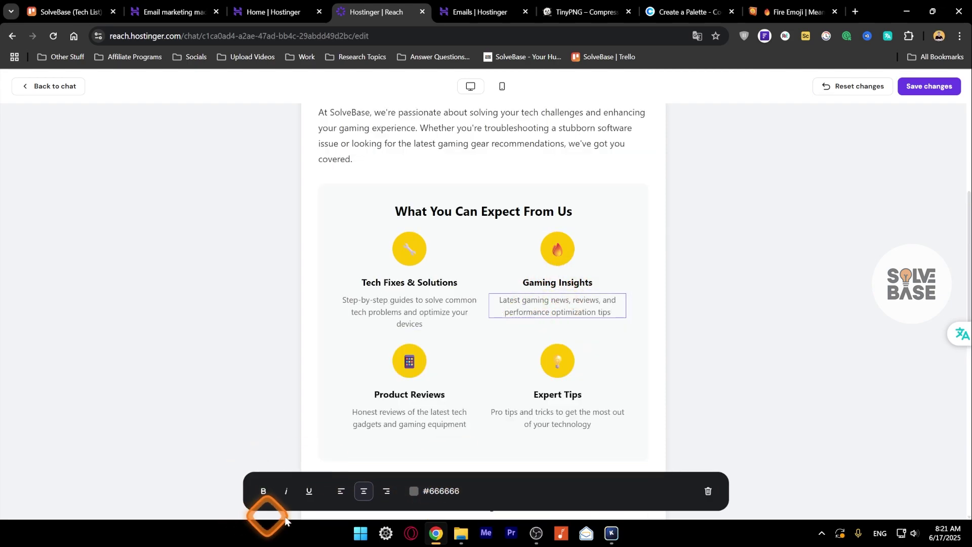
click(352, 491)
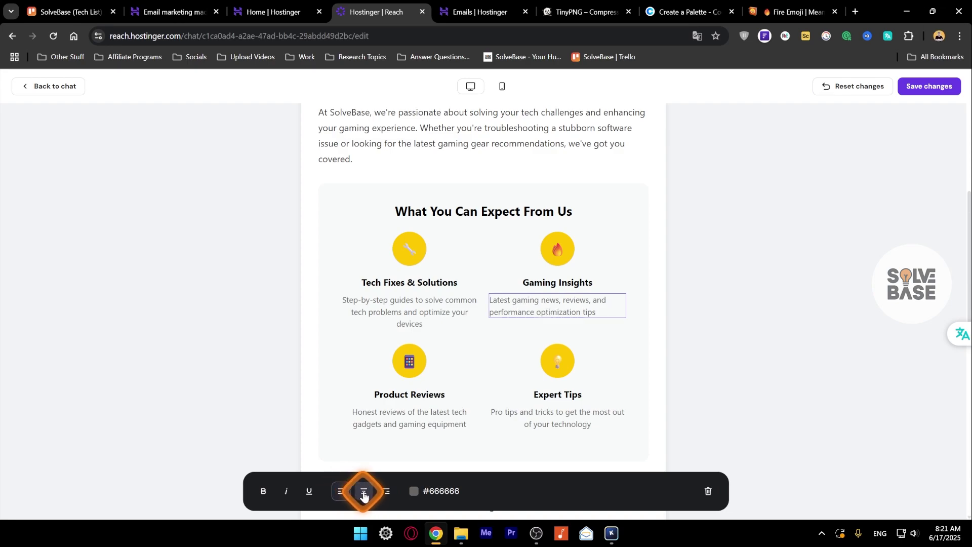
click(263, 492)
click(286, 491)
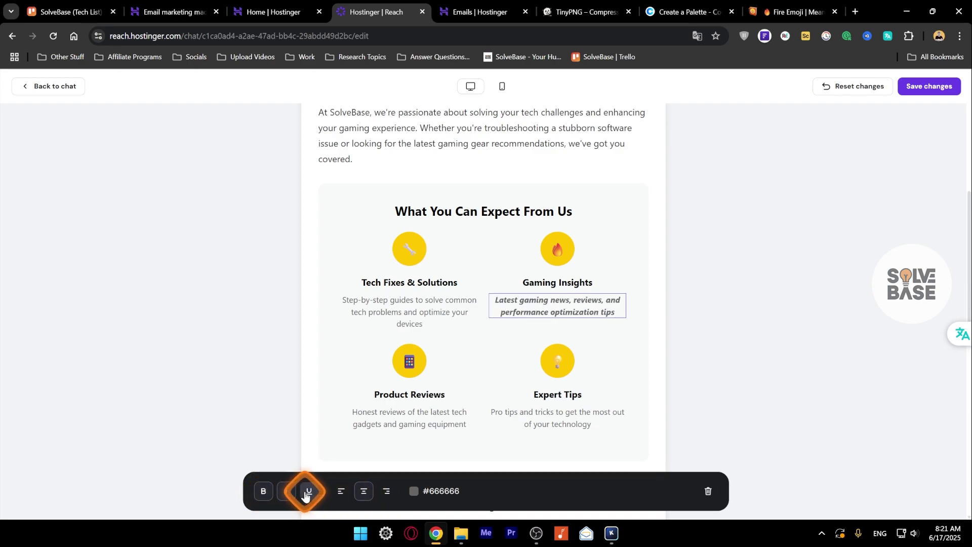
click(287, 491)
click(265, 492)
click(262, 492)
click(263, 494)
click(286, 494)
click(287, 494)
Change the text colour of the Gaming Insights description to black (#000000).
click(414, 491)
click(526, 480)
click(409, 354)
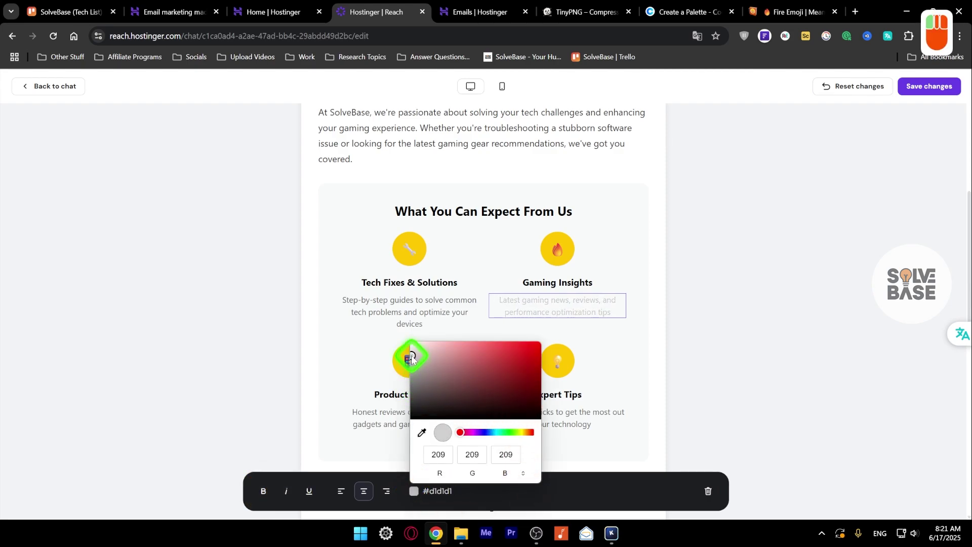
click(710, 498)
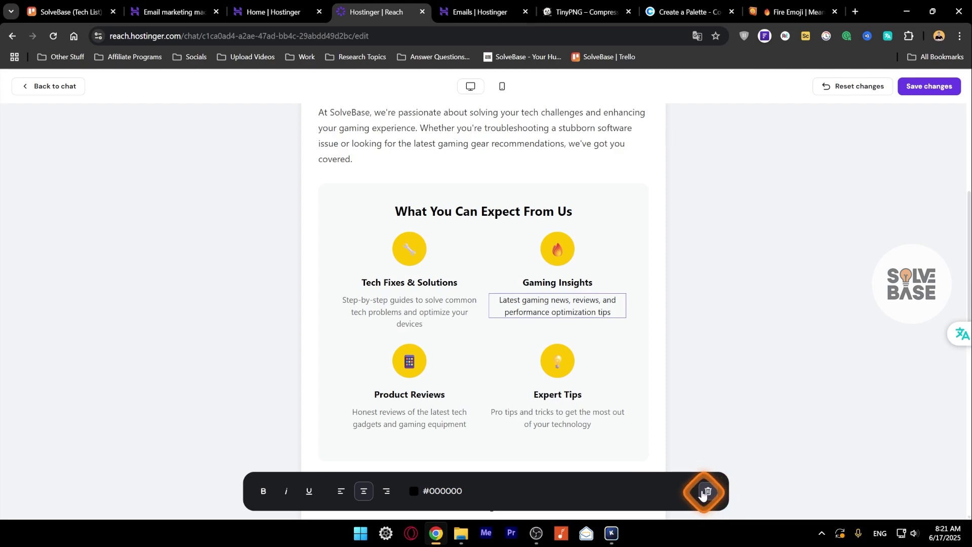
Select the Unsubscribe link in the email footer and read the note about its legal requirement.
scroll(473, 421, down, 10)
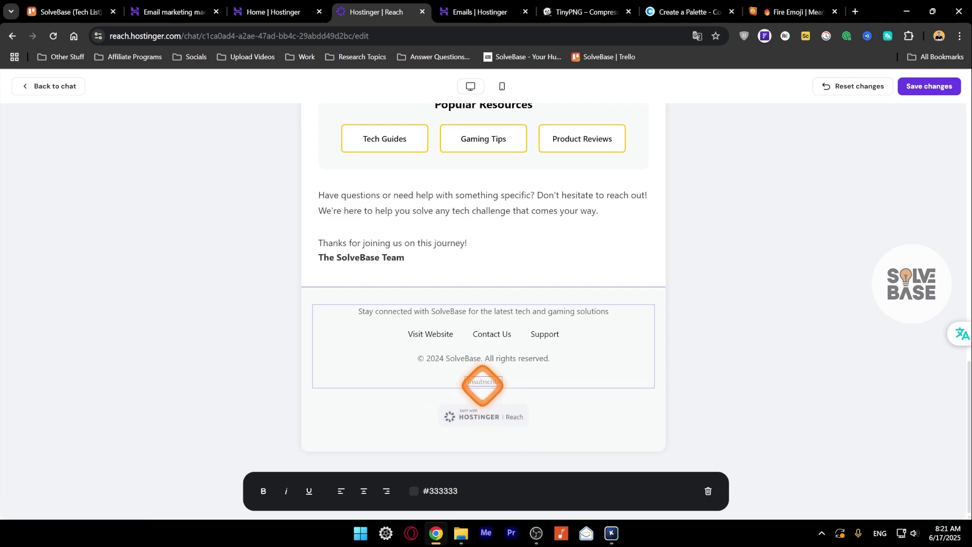
click(487, 381)
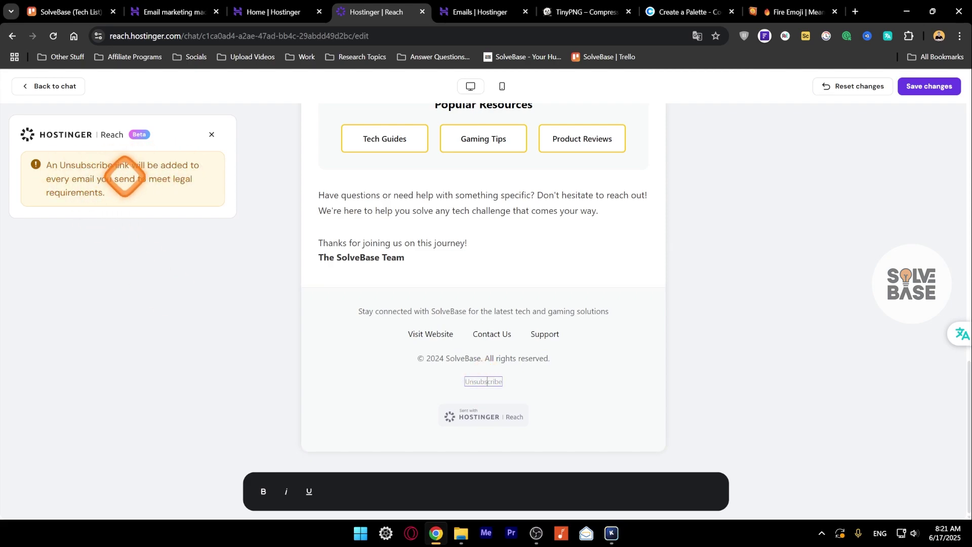
click(173, 178)
drag(172, 179, 189, 193)
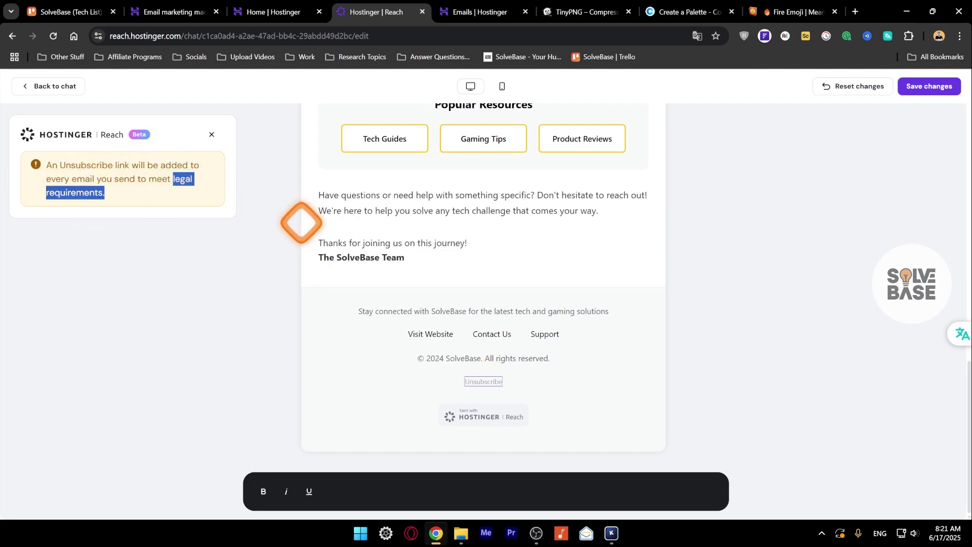
click(529, 325)
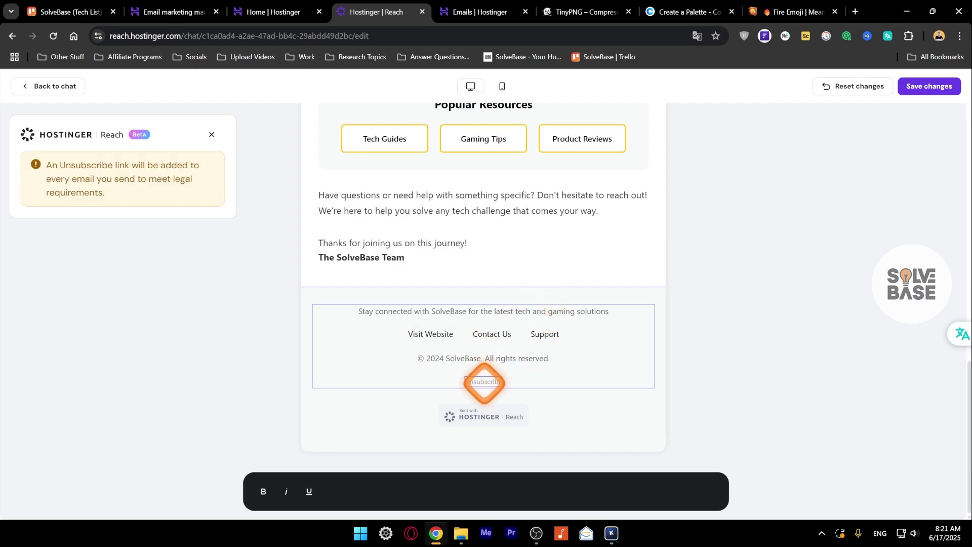
Check the Contact Us, Support and Visit Website footer links, and open the link address of Visit Website.
click(491, 334)
click(544, 334)
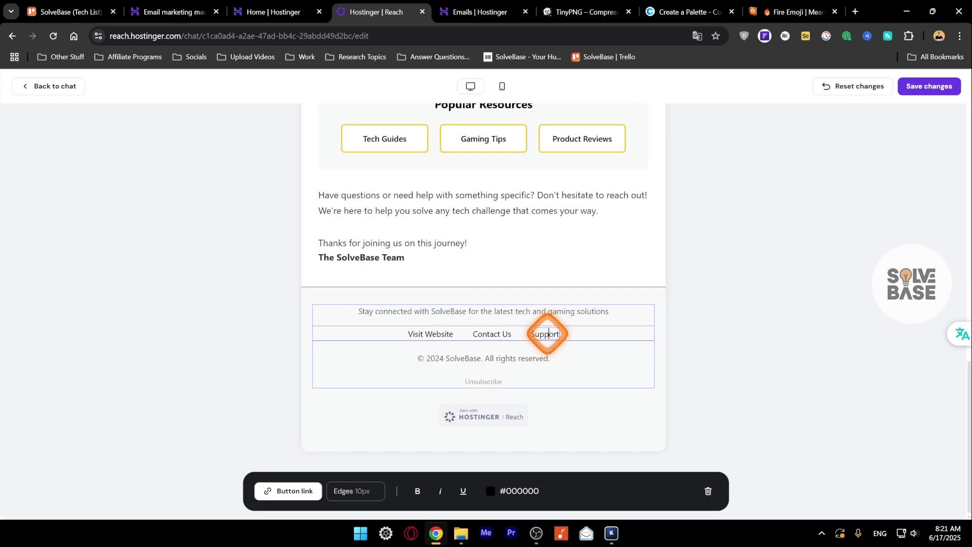
click(549, 334)
click(429, 334)
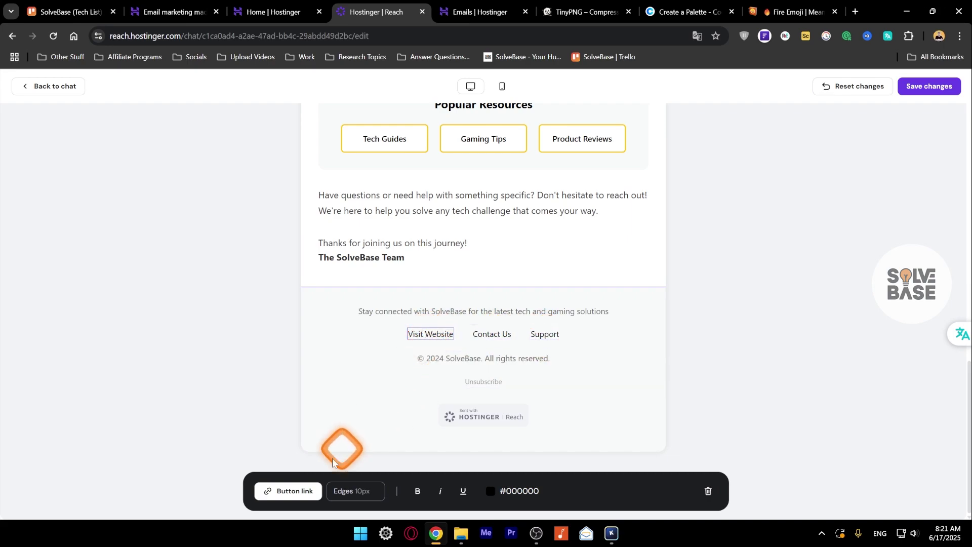
click(292, 494)
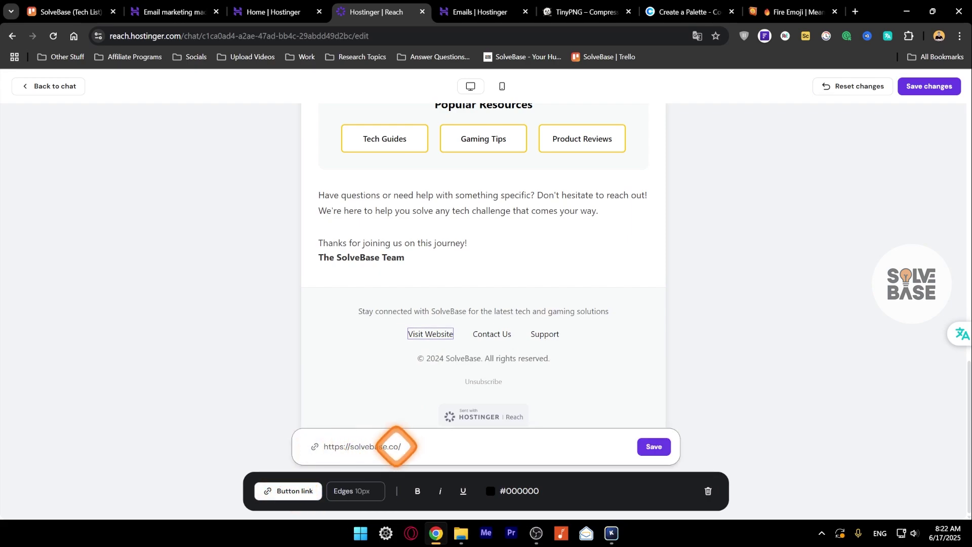
scroll(406, 362, up, 1)
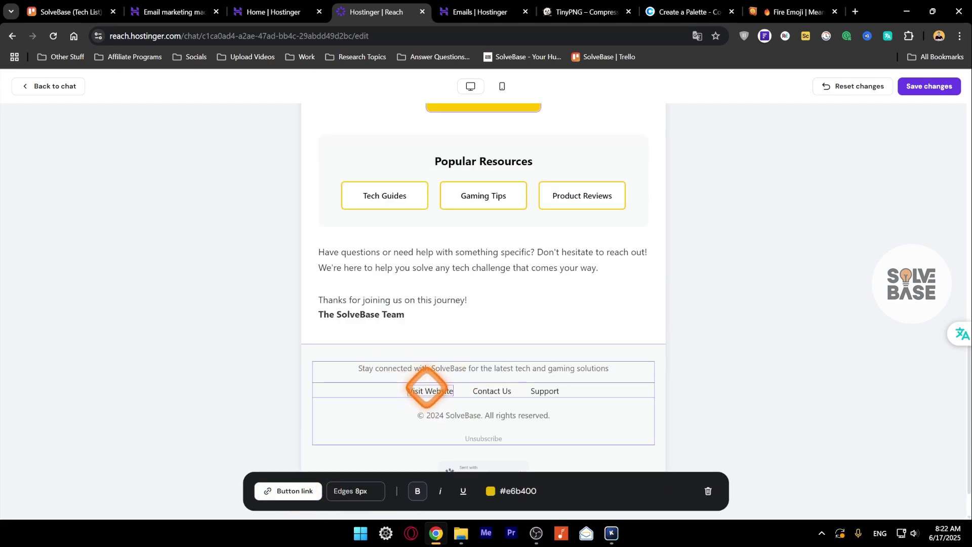
scroll(428, 387, up, 2)
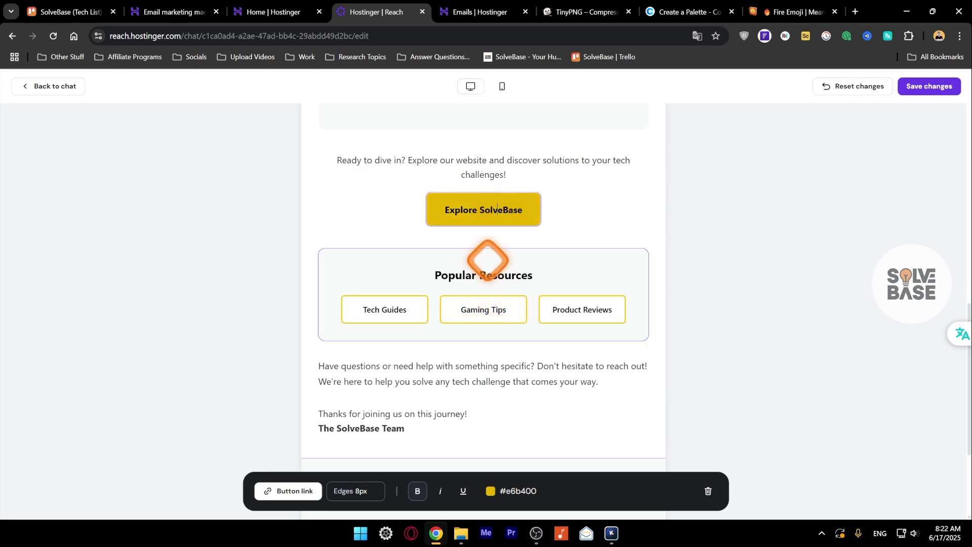
click(389, 308)
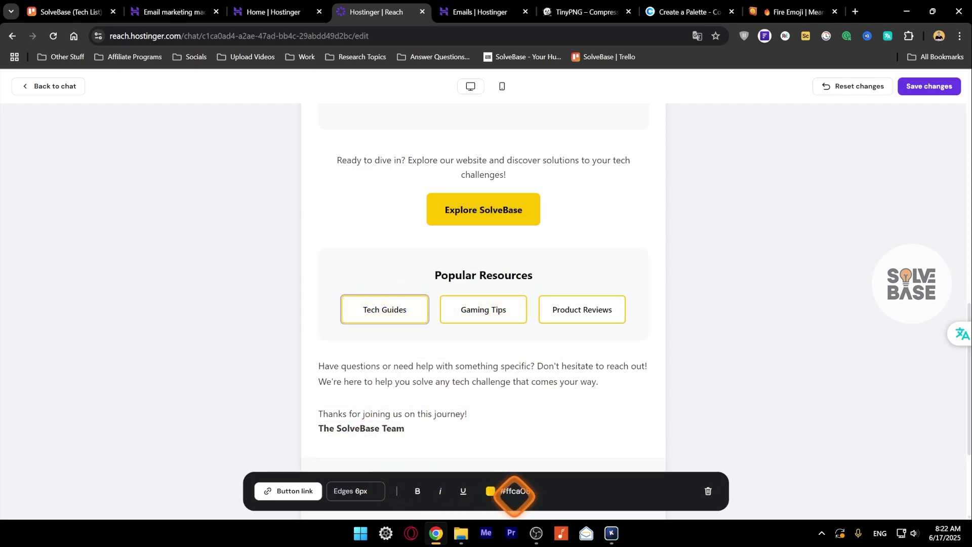
click(290, 496)
click(290, 497)
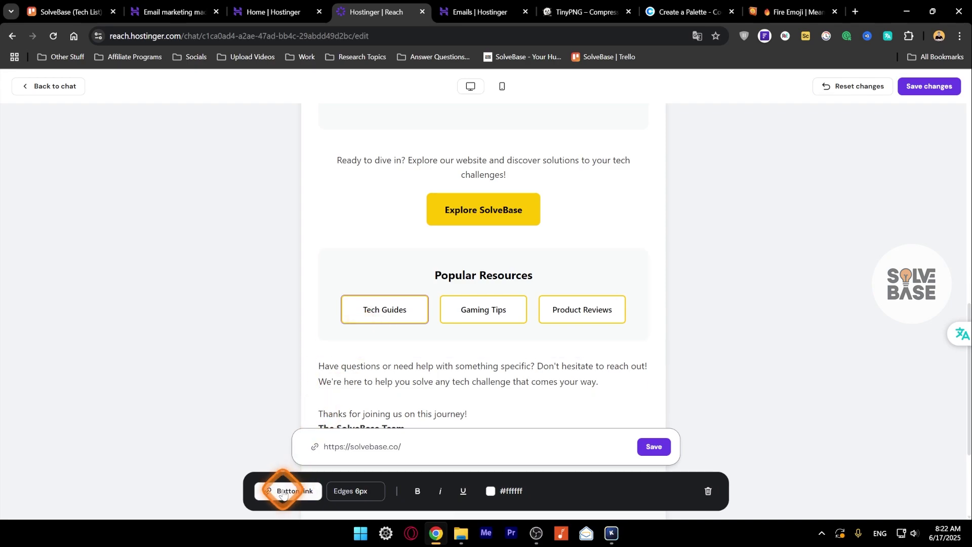
click(653, 447)
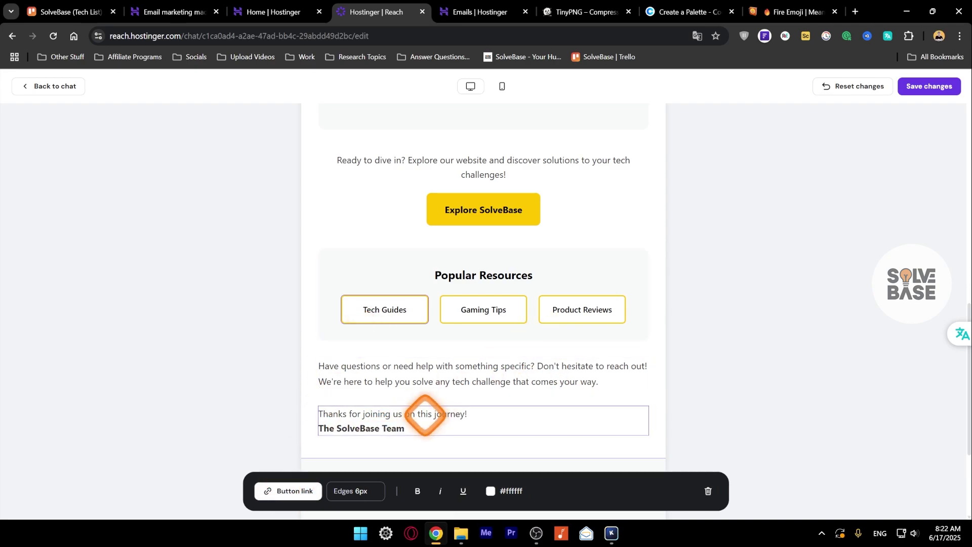
click(423, 424)
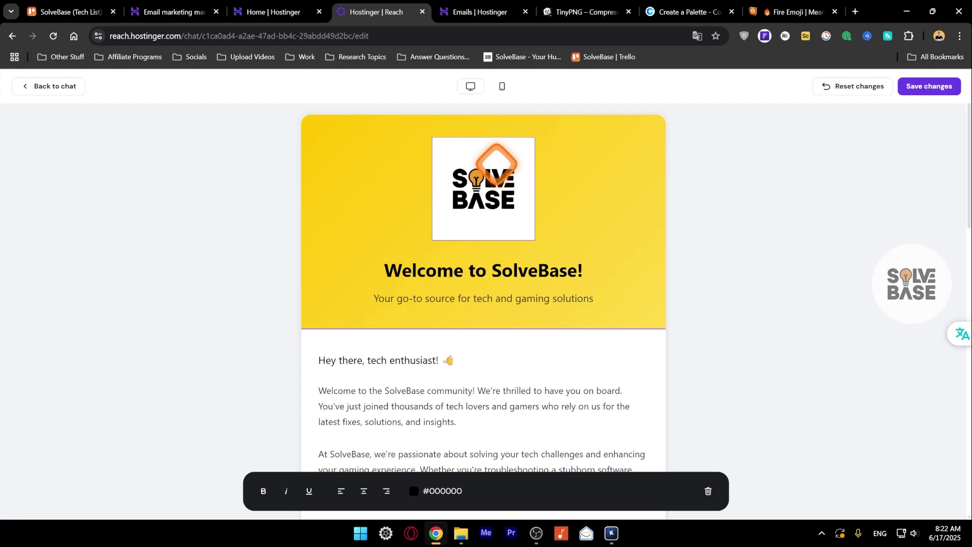
Save the edits made to the newsletter template and return to the AI chat.
click(36, 86)
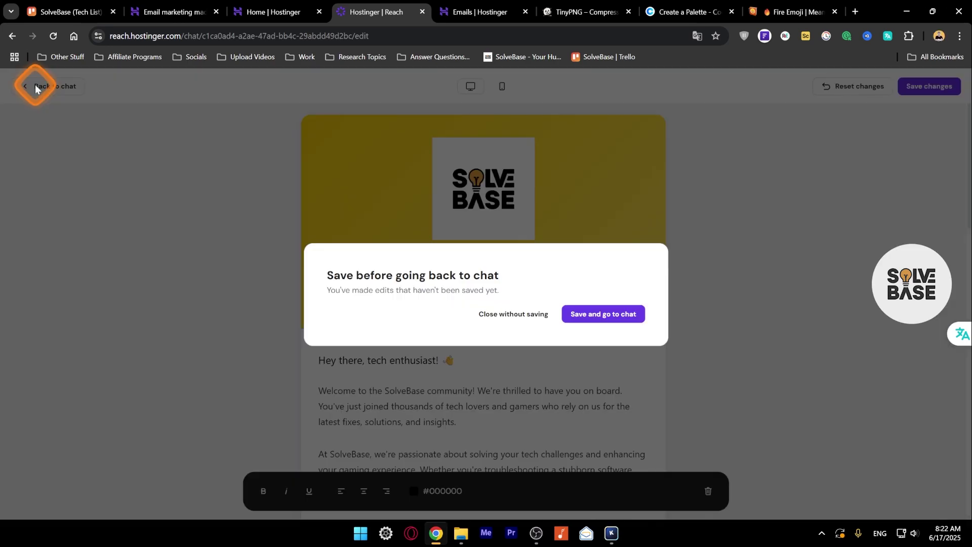
click(606, 314)
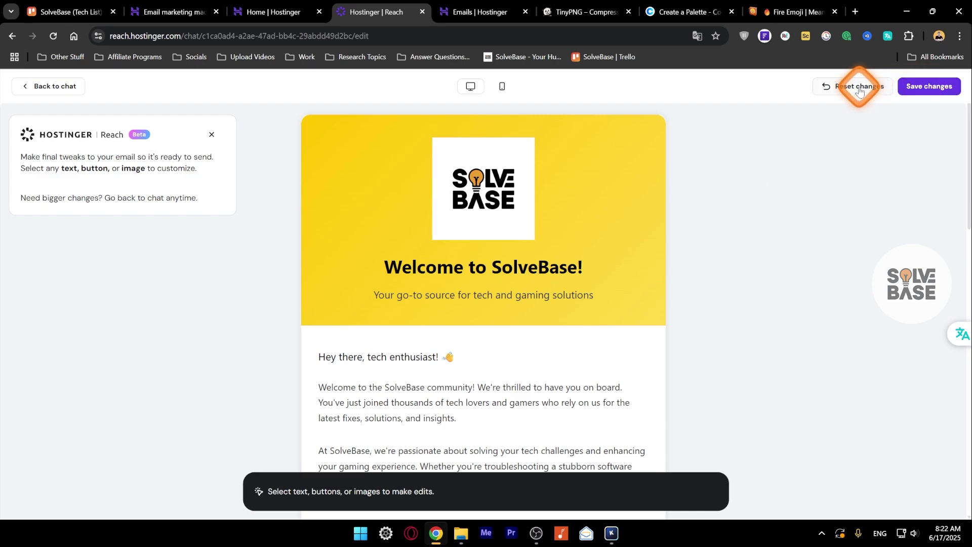
click(929, 86)
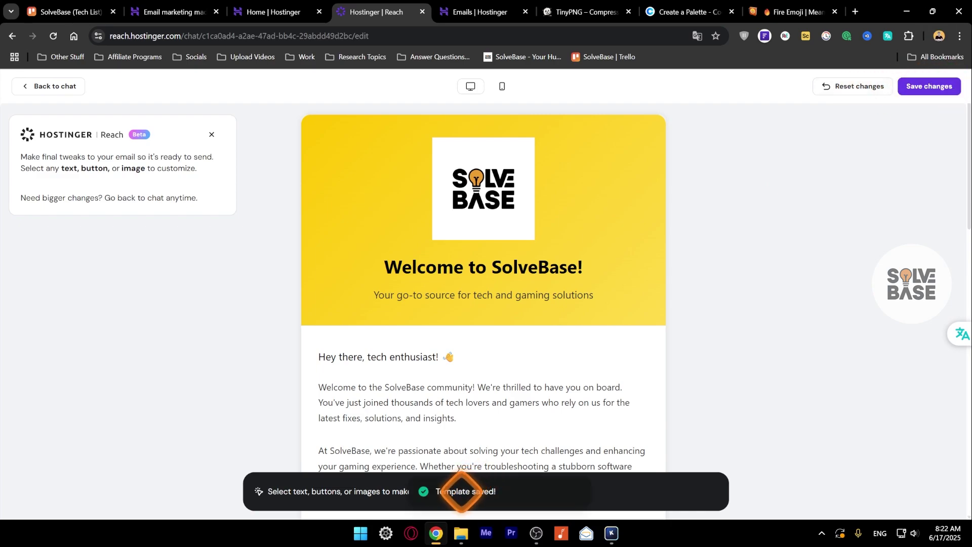
click(39, 86)
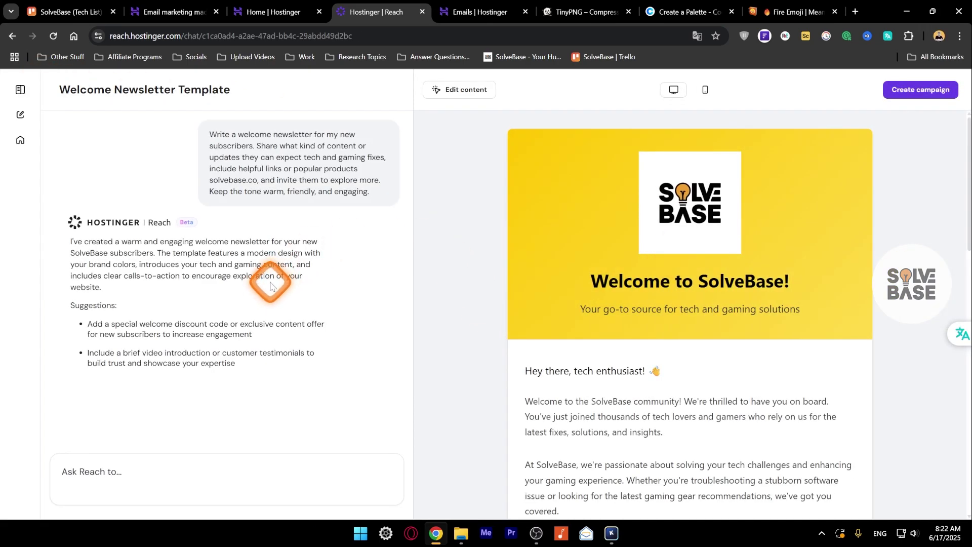
Ask the AI to change the yellow header background on top to white and the text inside the header to black.
scroll(645, 294, down, 1)
scroll(760, 299, up, 1)
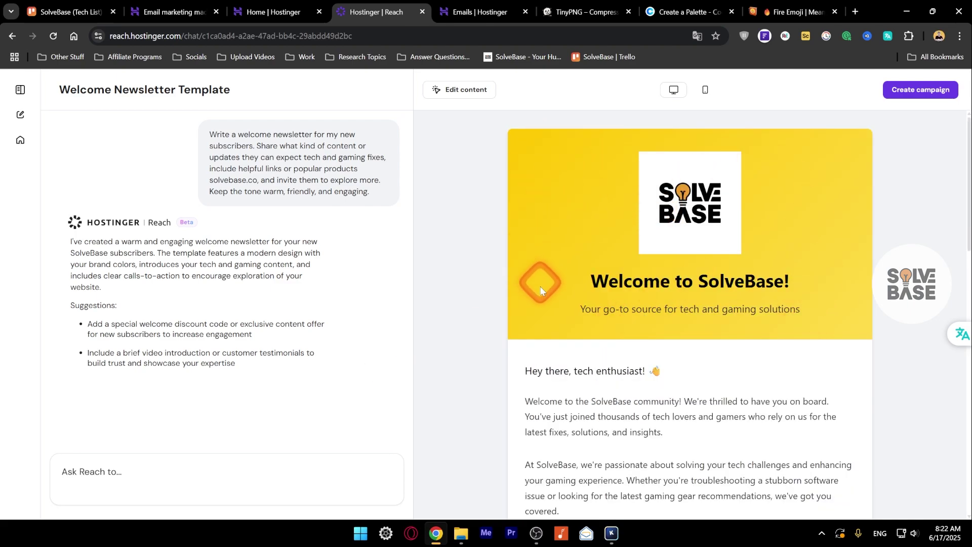
click(134, 473)
text(change yellow header background on top to white and text inside the header to black)
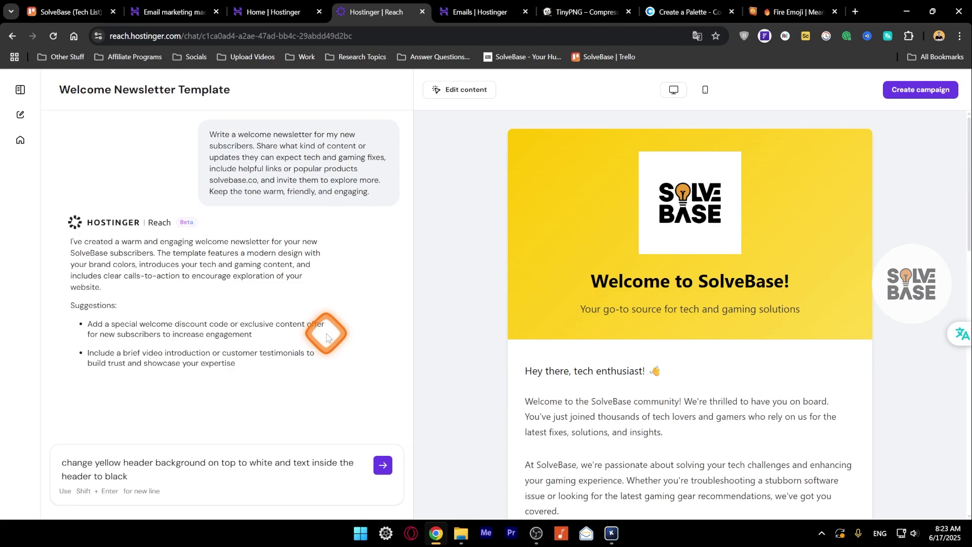
click(248, 471)
text(co)
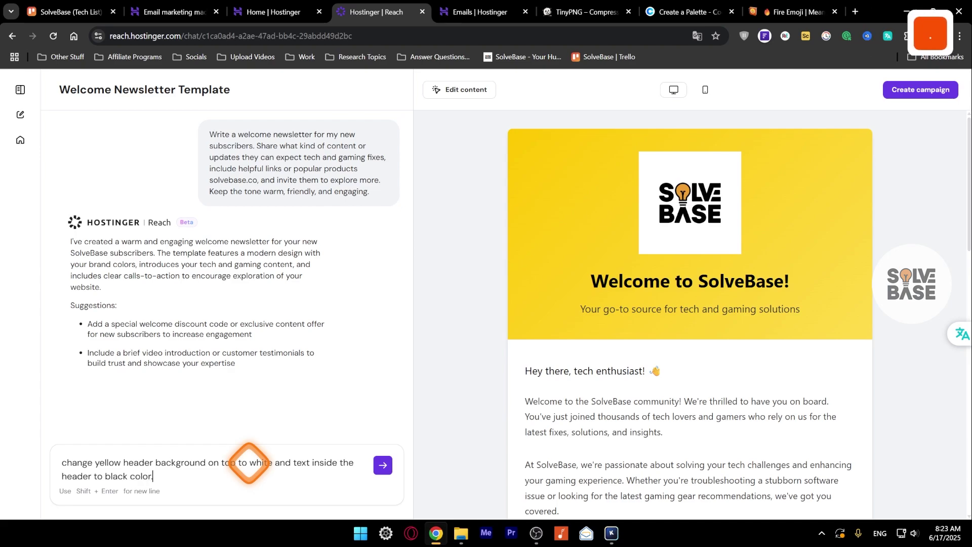
text(lor.)
click(383, 465)
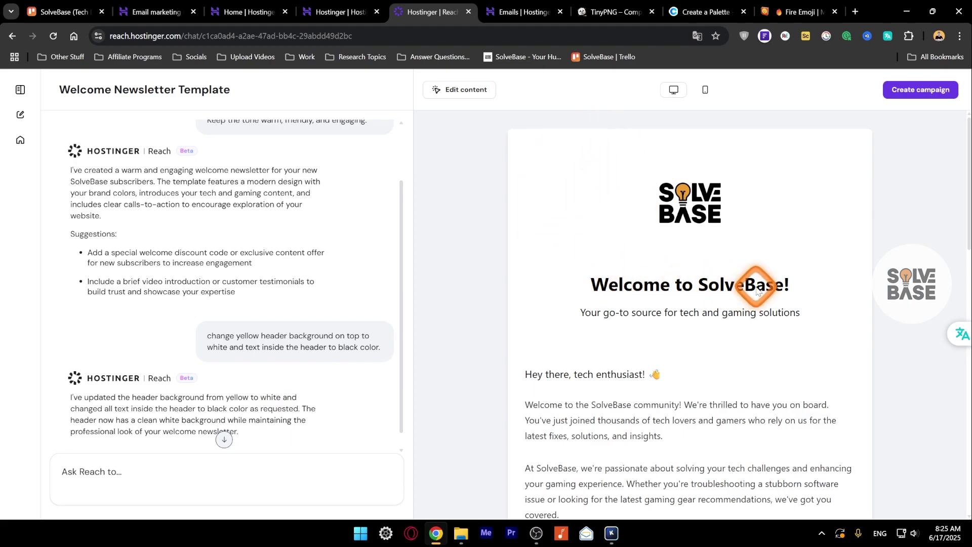
Copy the AI's suggestion to add a special welcome discount code or exclusive content offer for new subscribers, and send it as a request.
scroll(340, 375, down, 1)
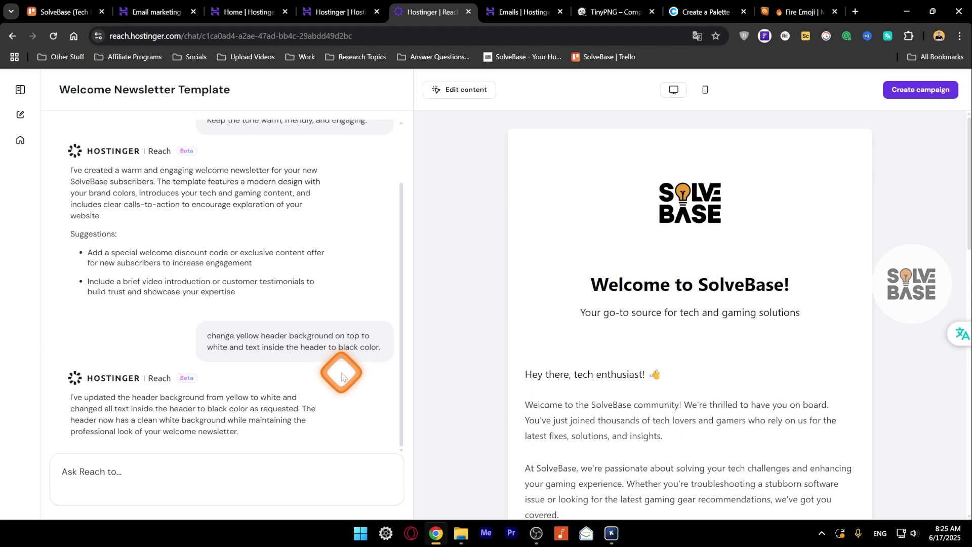
scroll(243, 340, up, 1)
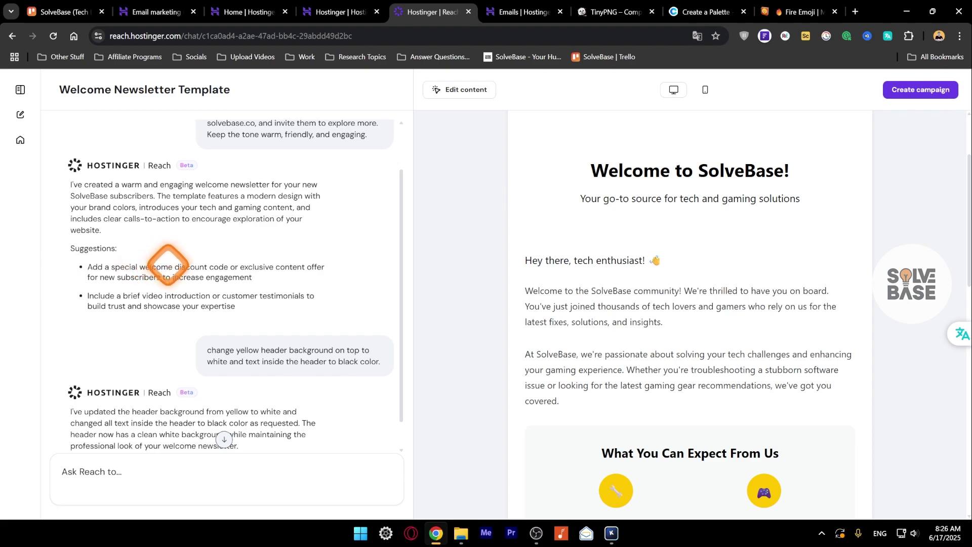
drag(252, 278, 89, 270)
key(ctrl+c)
click(77, 459)
key(ctrl+v)
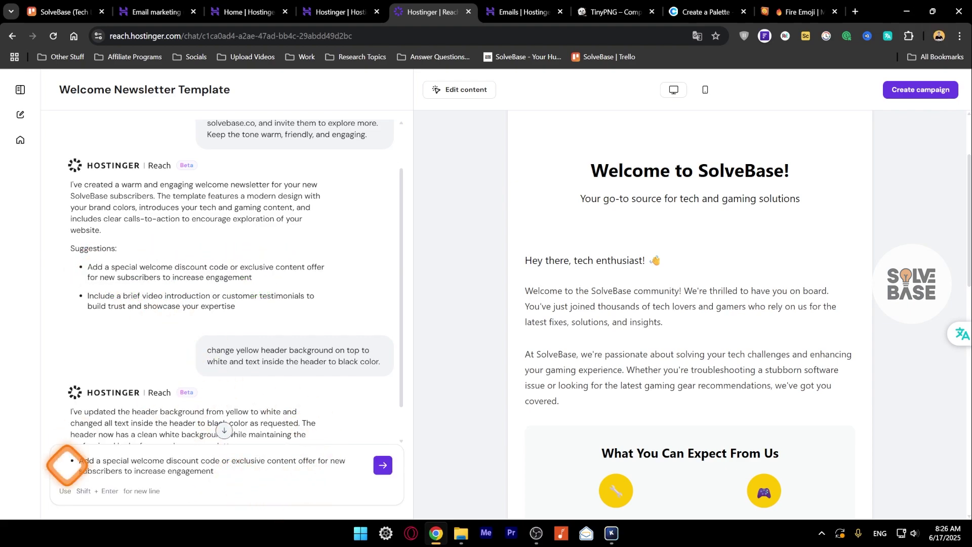
scroll(324, 357, down, 1)
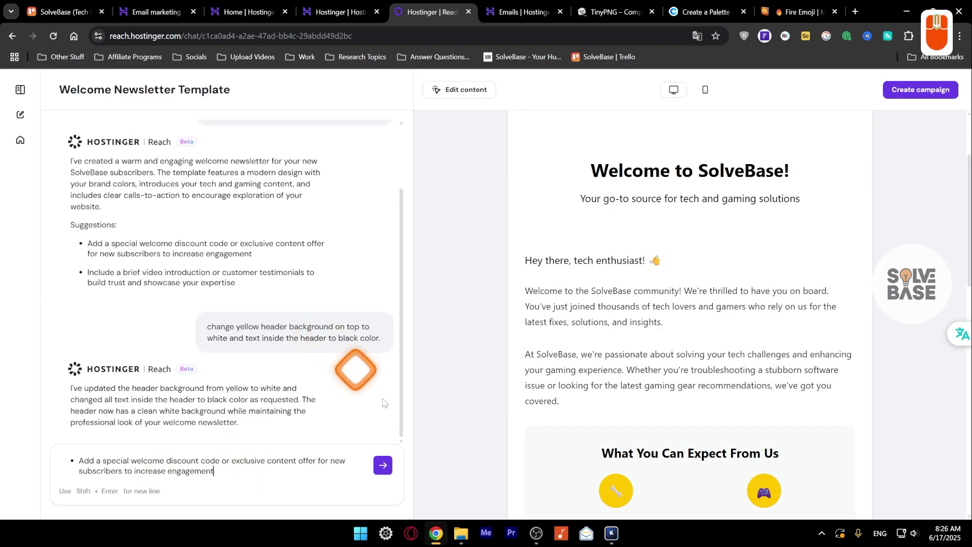
click(383, 466)
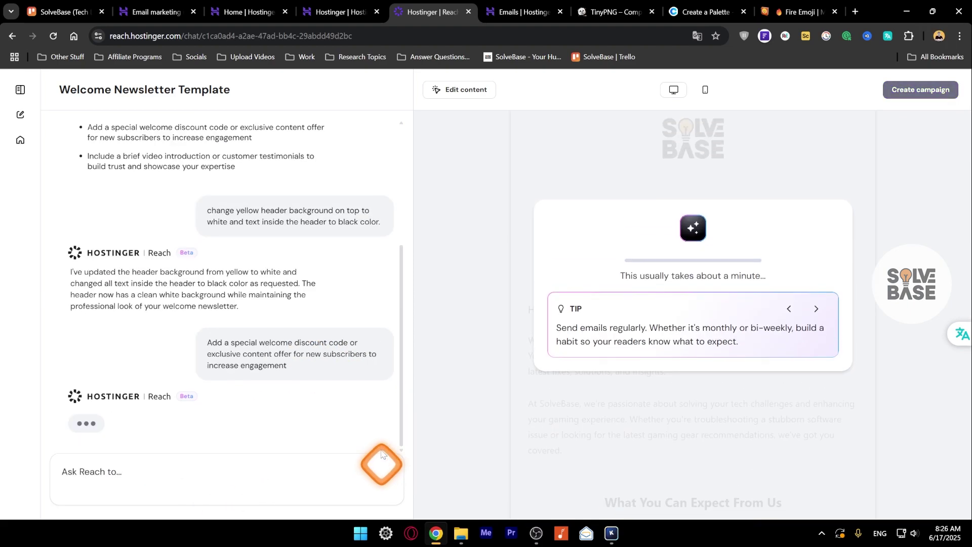
Send the AI's suggestion to include a brief video introduction or customer testimonials to build trust and showcase expertise as a request.
scroll(678, 265, down, 6)
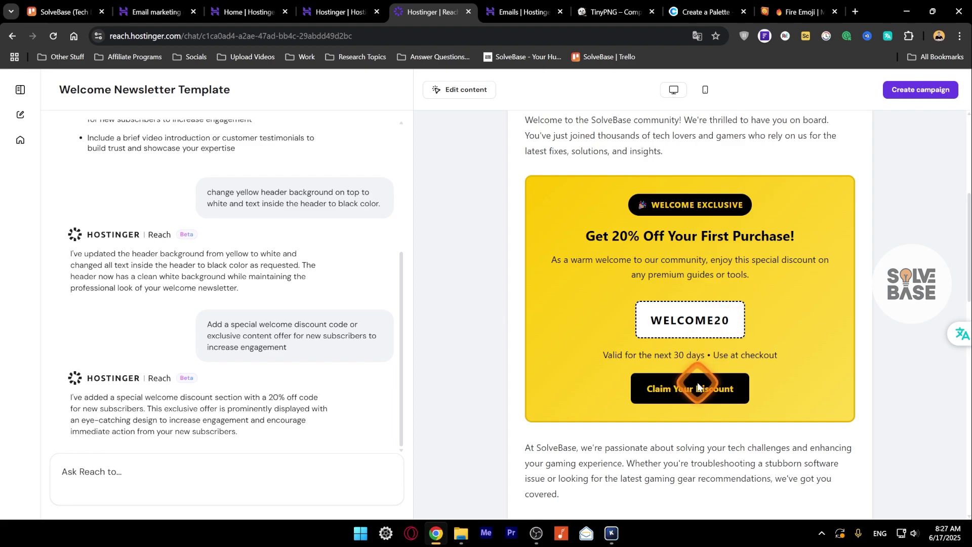
scroll(670, 299, down, 1)
scroll(130, 310, up, 3)
triple_click(130, 310)
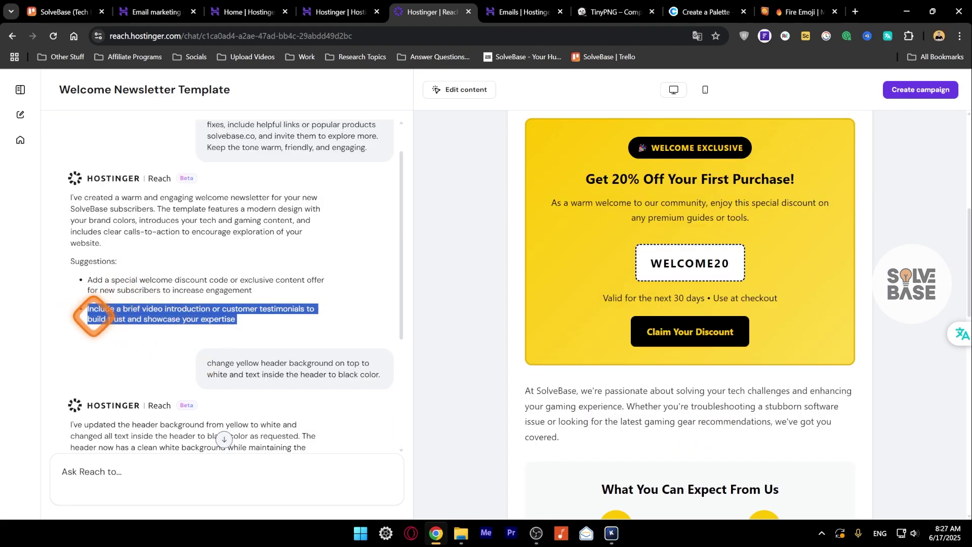
click(148, 466)
key(ctrl+v)
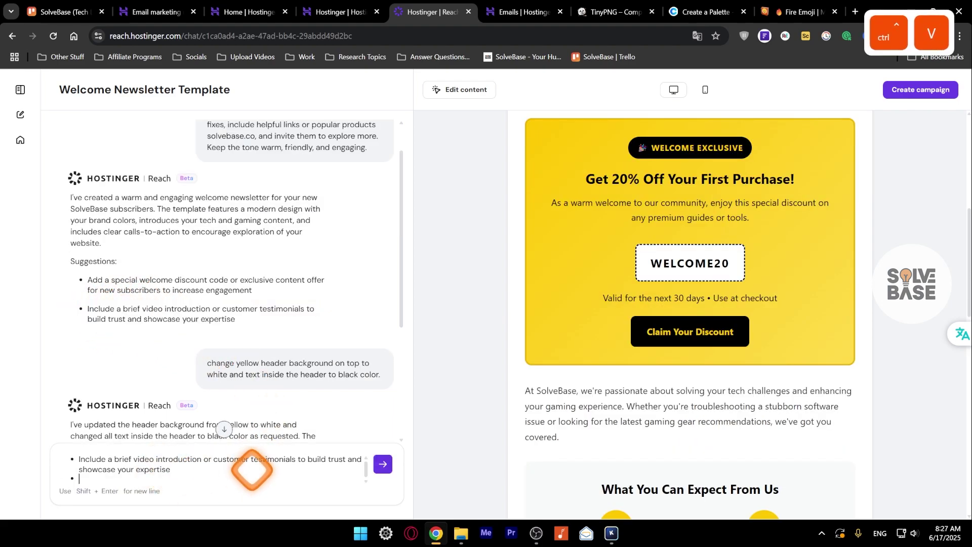
key(Return)
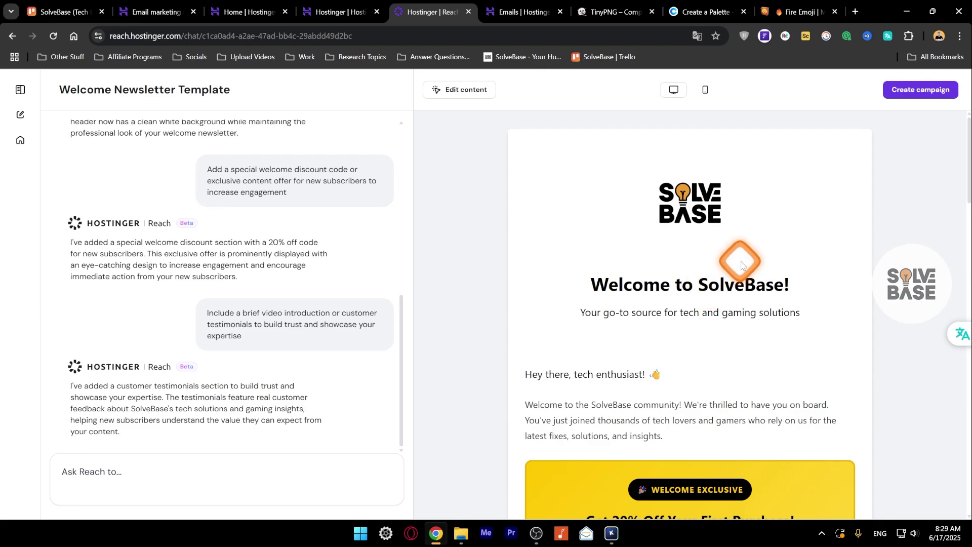
Examine the customer testimonials under What Our Community Says in the newsletter preview.
scroll(739, 263, down, 8)
scroll(729, 264, down, 4)
scroll(709, 212, up, 2)
scroll(704, 263, down, 1)
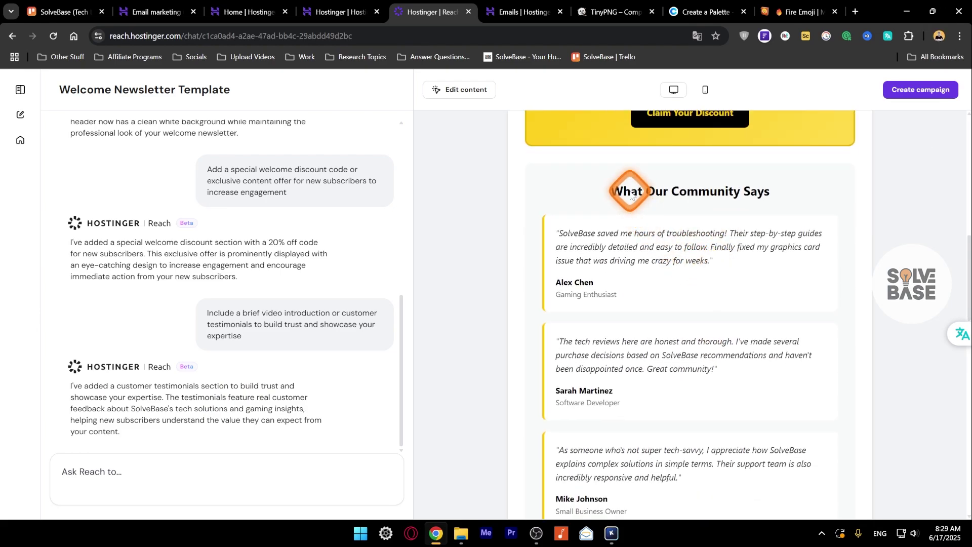
scroll(622, 269, down, 2)
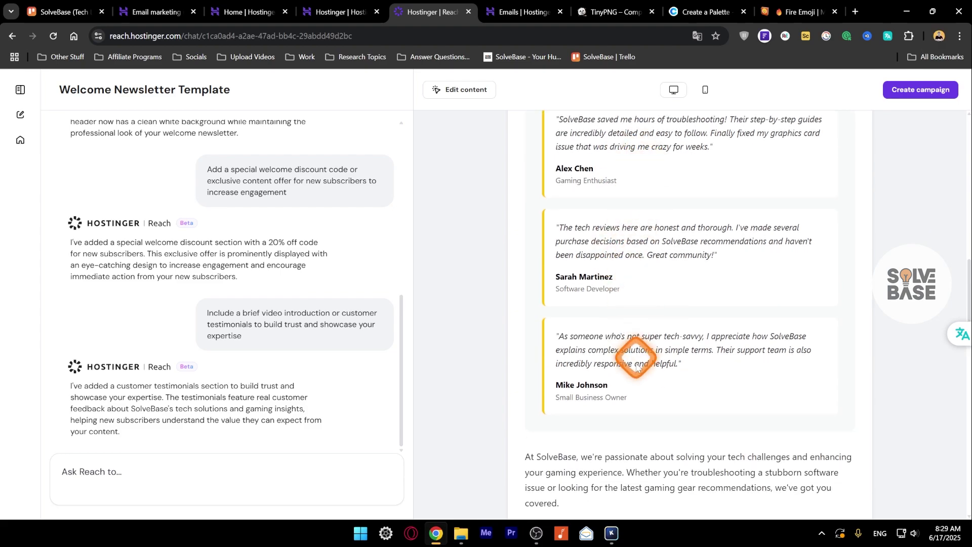
scroll(634, 304, up, 2)
scroll(630, 314, down, 1)
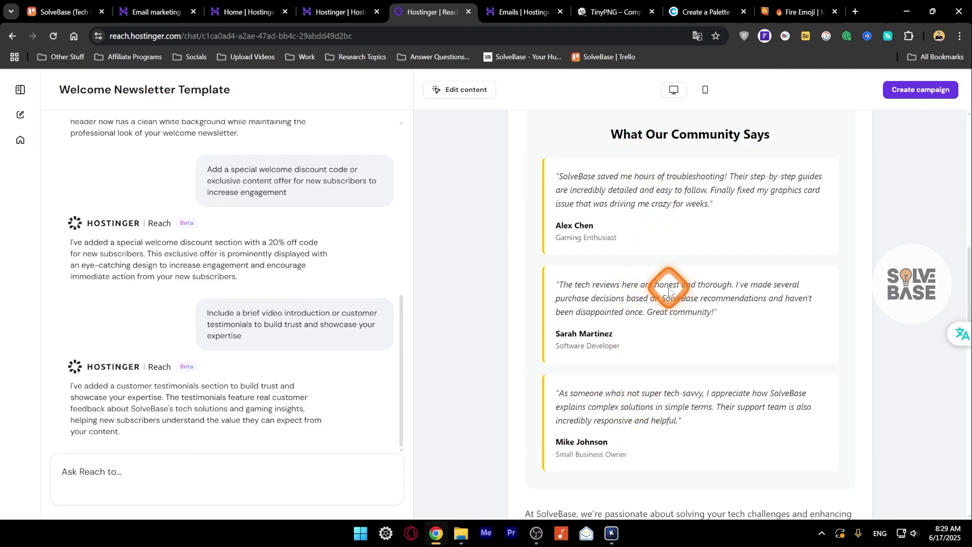
scroll(669, 286, down, 1)
scroll(669, 286, up, 1)
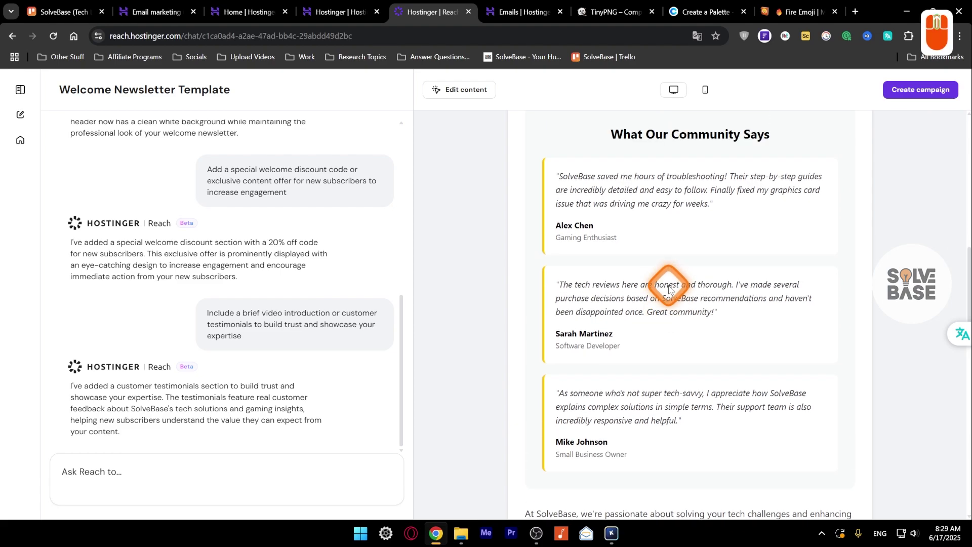
Ask AI to set the first testimonial to "wow solvebase helps me with alot of things, highly recommend their service", with new author name and subtitle "SMB Owner".
click(197, 475)
key(ctrl+v)
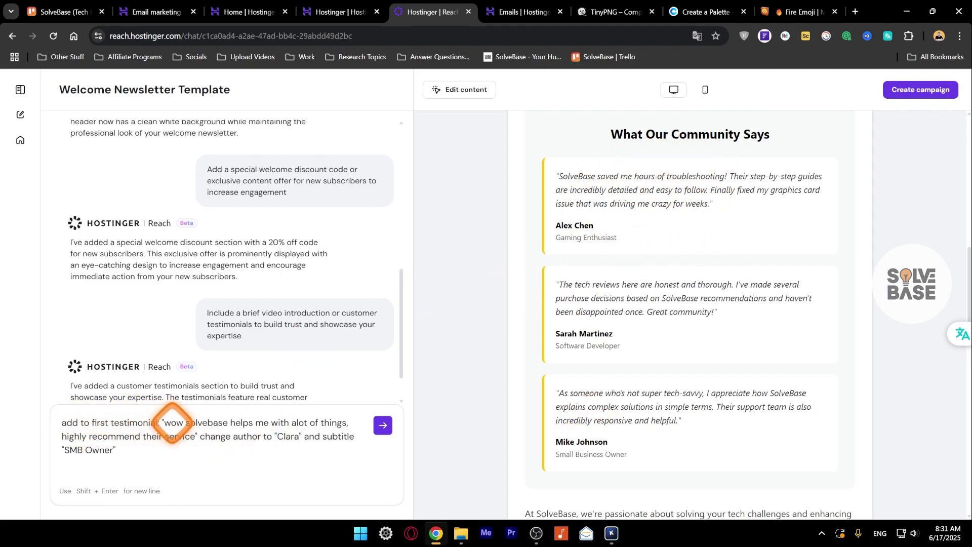
drag(161, 423, 133, 433)
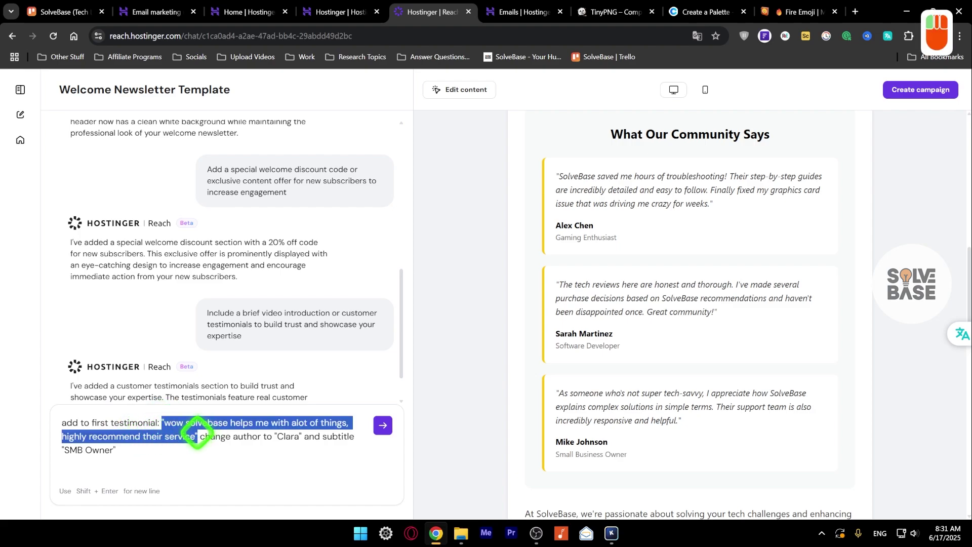
drag(197, 433, 197, 433)
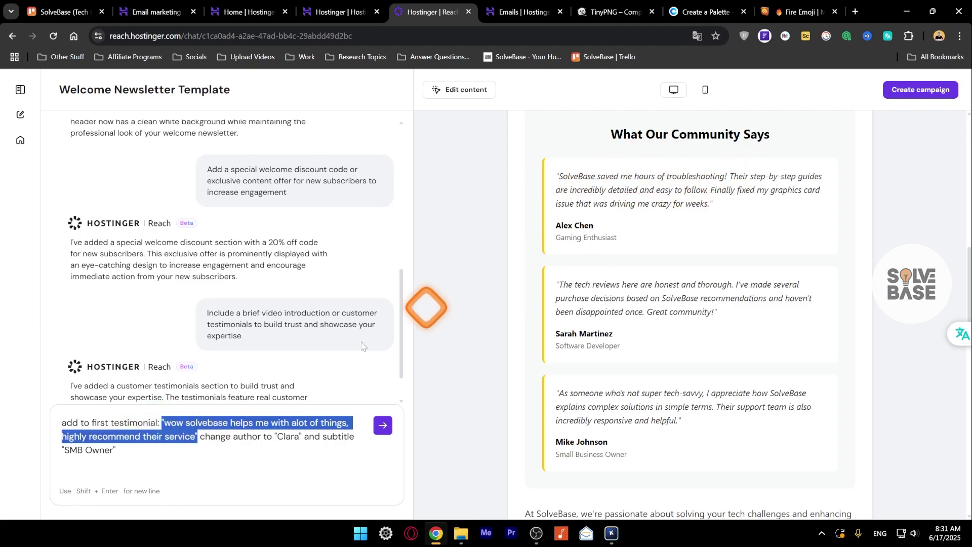
click(221, 436)
drag(274, 436, 302, 436)
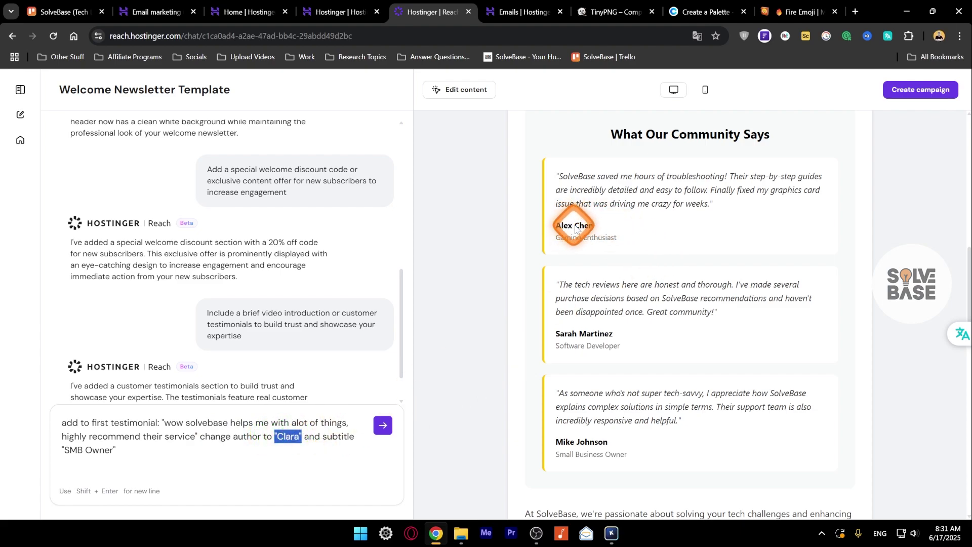
click(324, 436)
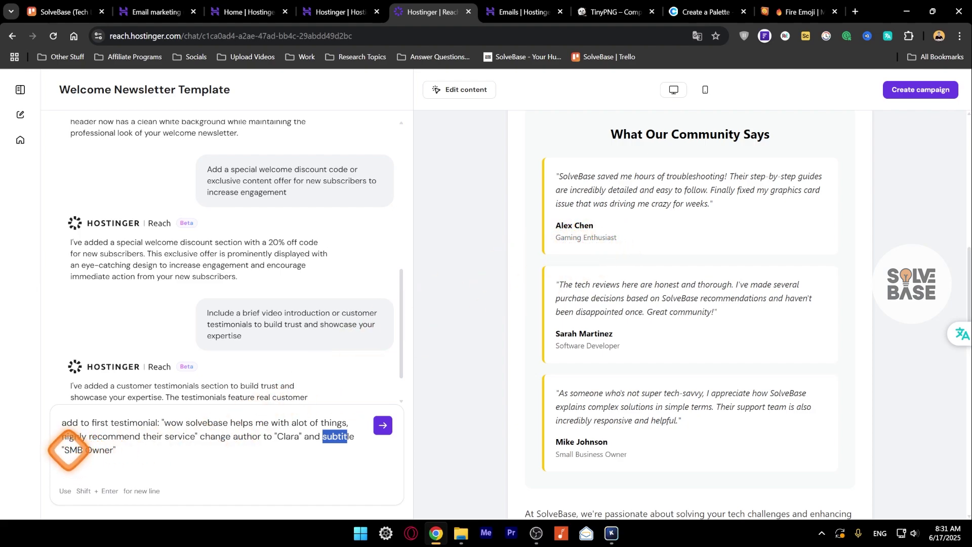
click(202, 439)
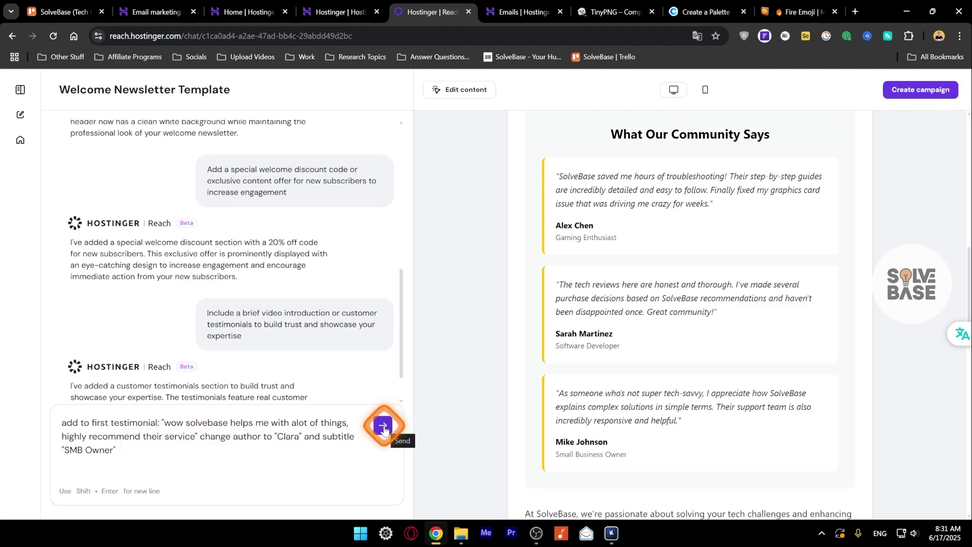
click(383, 428)
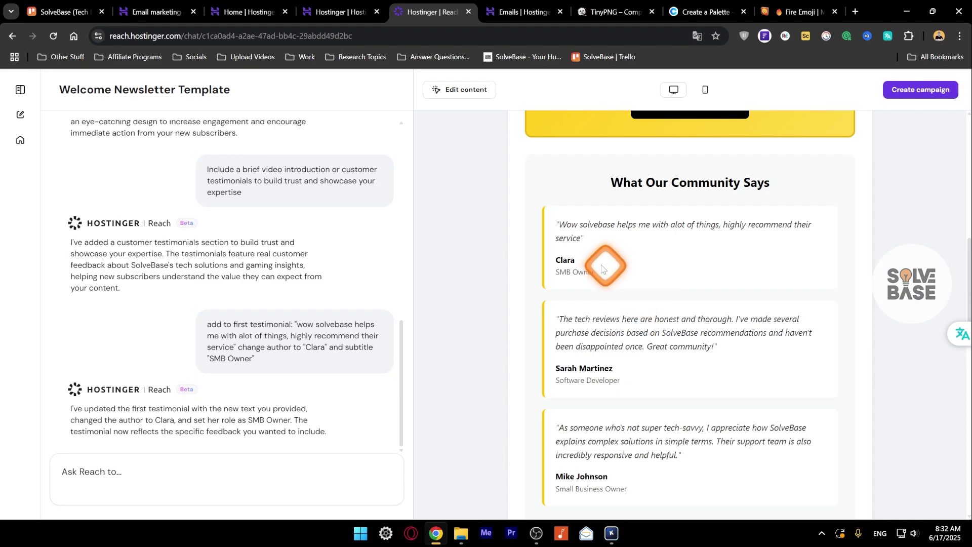
Check the revised first testimonial and preview the whole newsletter in its mobile layout.
scroll(674, 249, up, 1)
scroll(674, 249, down, 1)
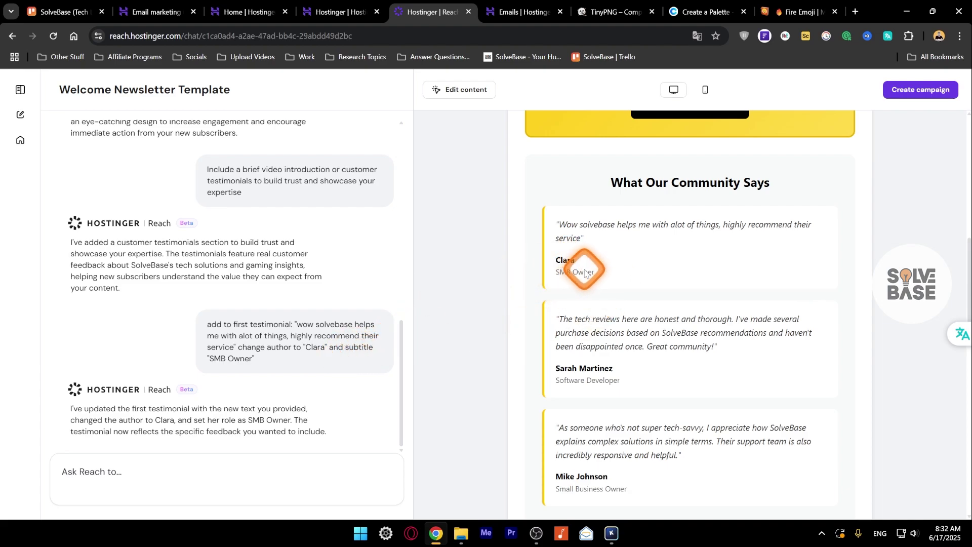
scroll(733, 250, up, 12)
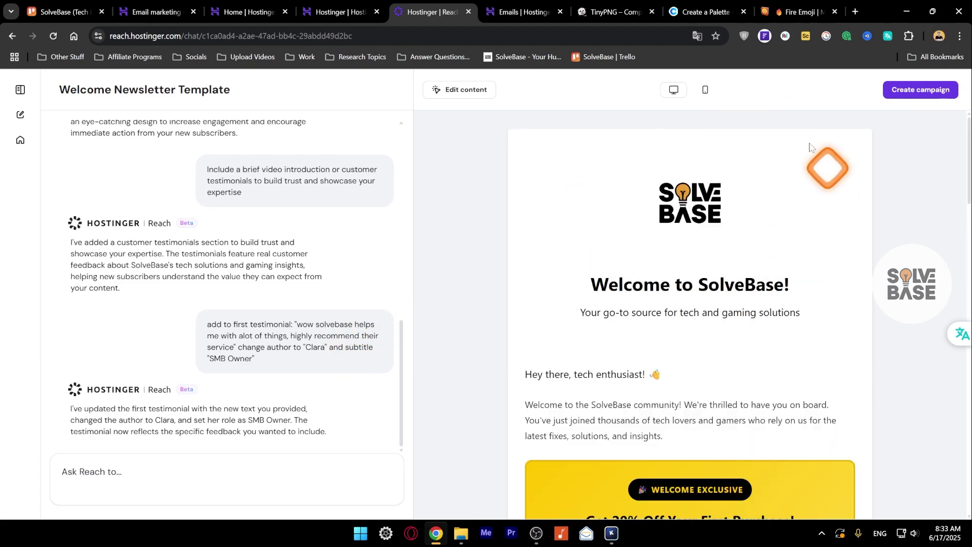
click(705, 92)
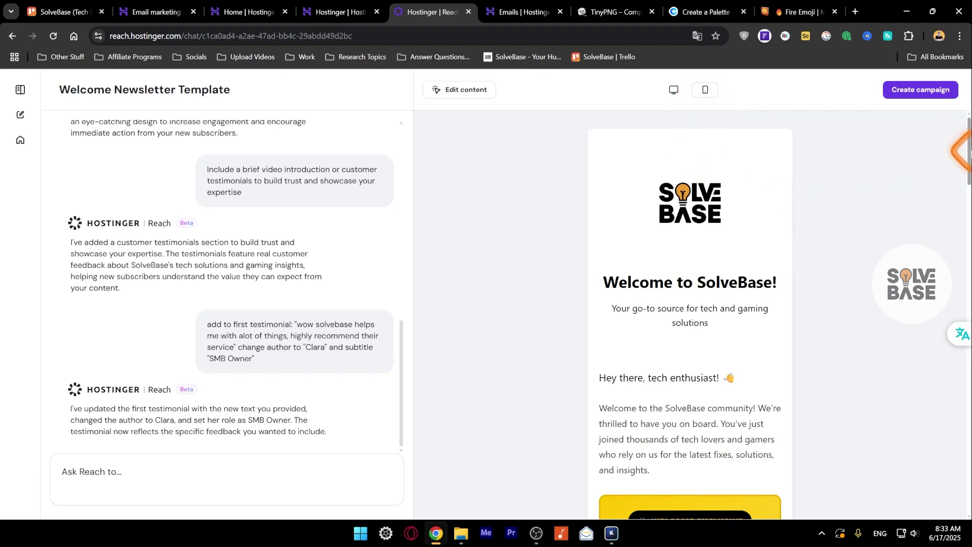
drag(968, 147, 968, 471)
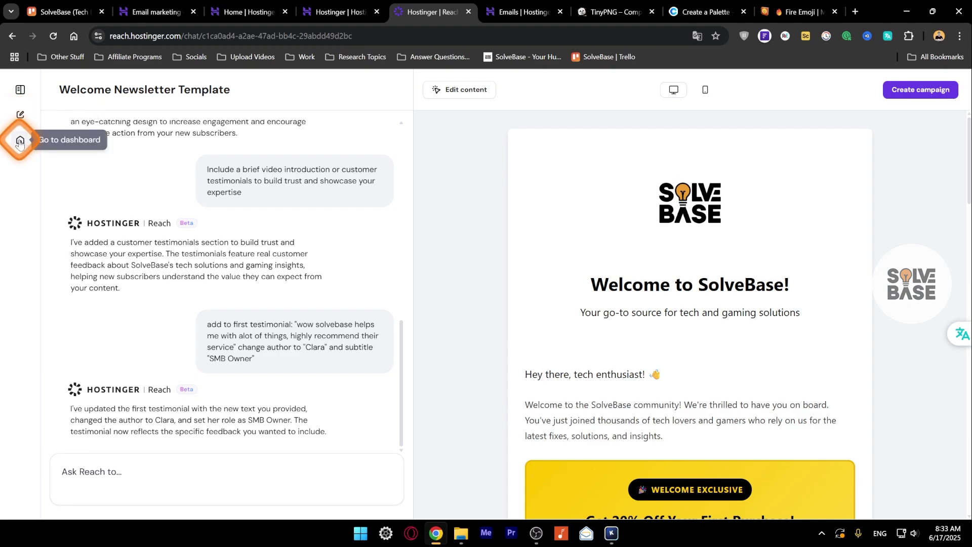
Expand the sidebar, check how many AI messages are left and open the option to get more messages.
click(21, 90)
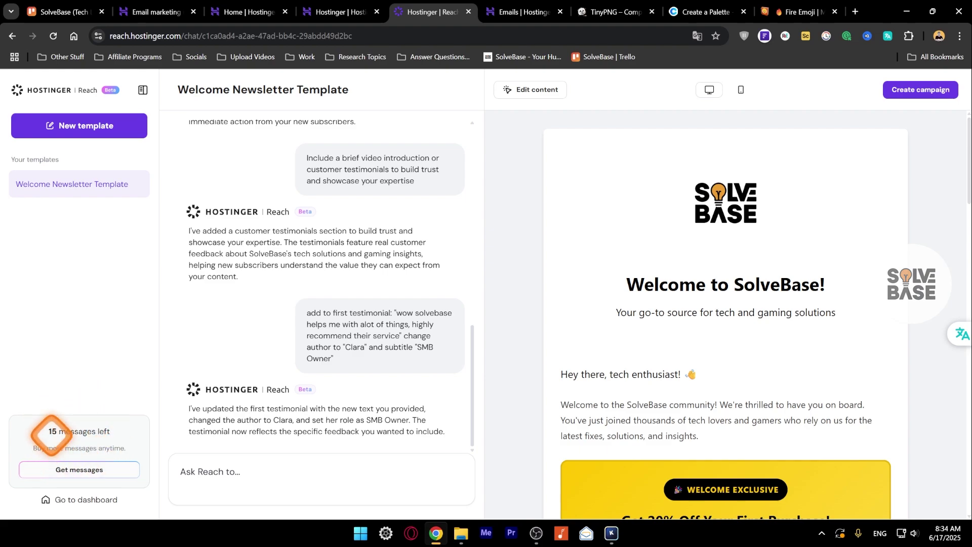
triple_click(93, 431)
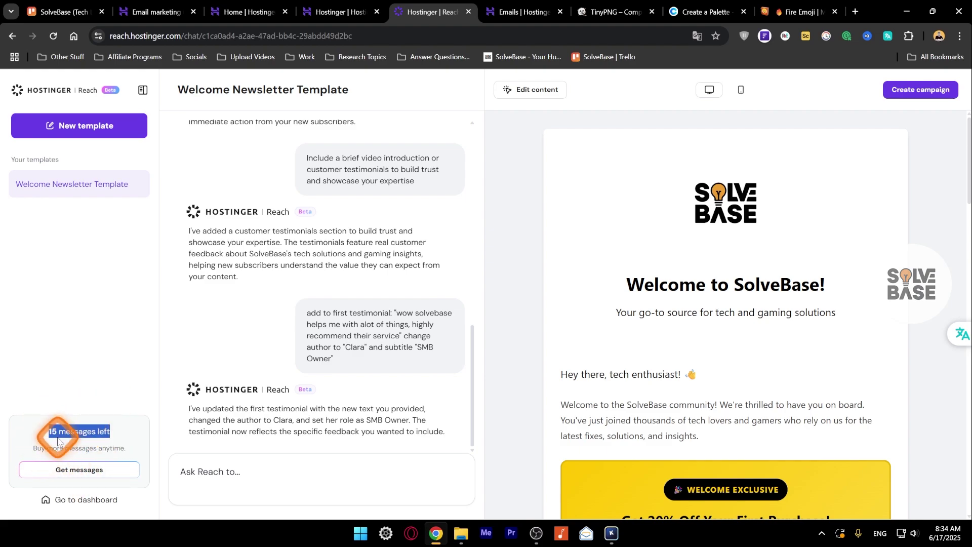
click(74, 476)
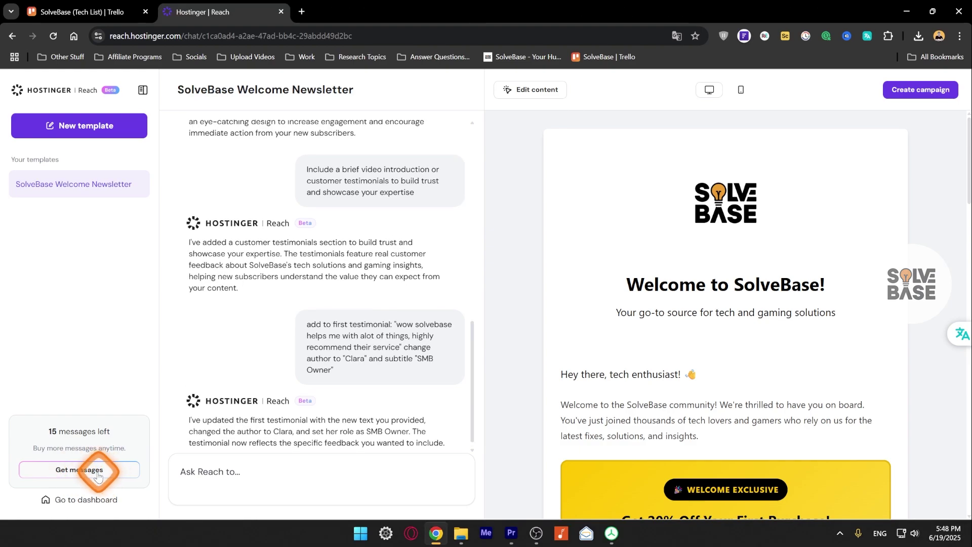
Open the offers for more Hostinger Reach AI messages and compare the message packages' sizes and prices.
click(120, 465)
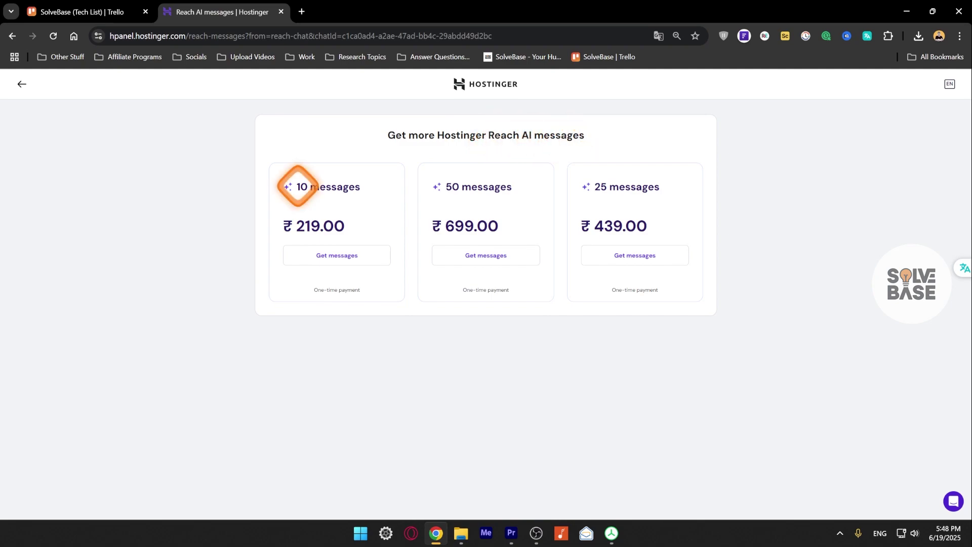
click(298, 186)
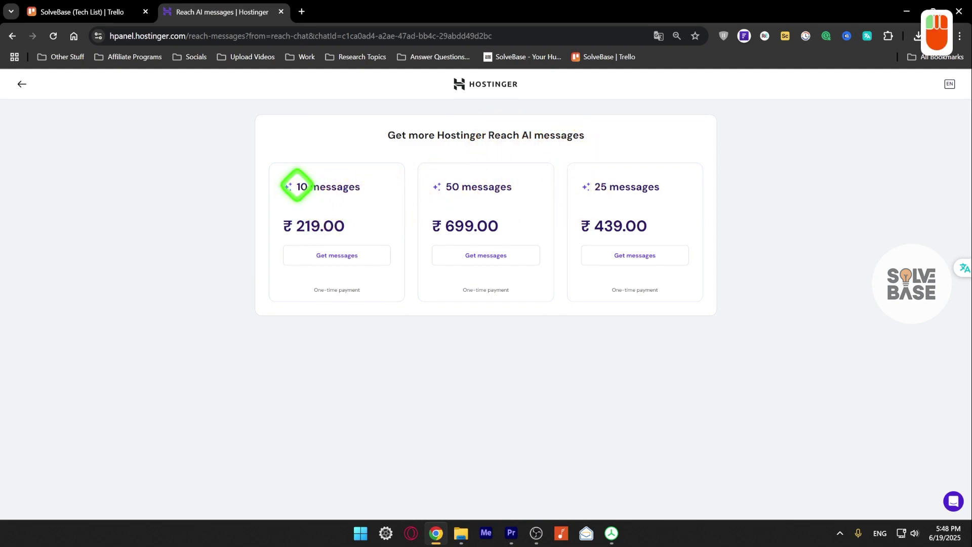
double_click(445, 185)
double_click(600, 187)
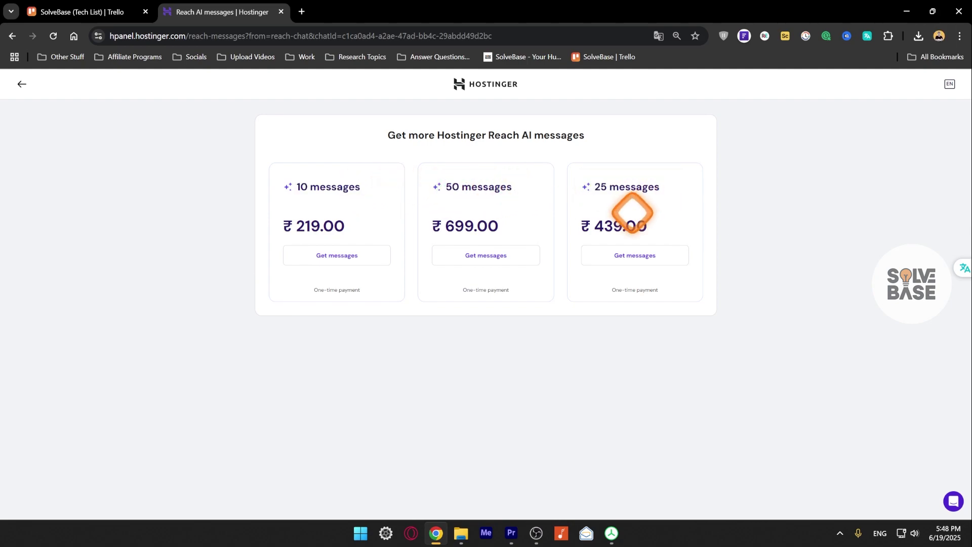
drag(283, 223, 348, 226)
triple_click(579, 224)
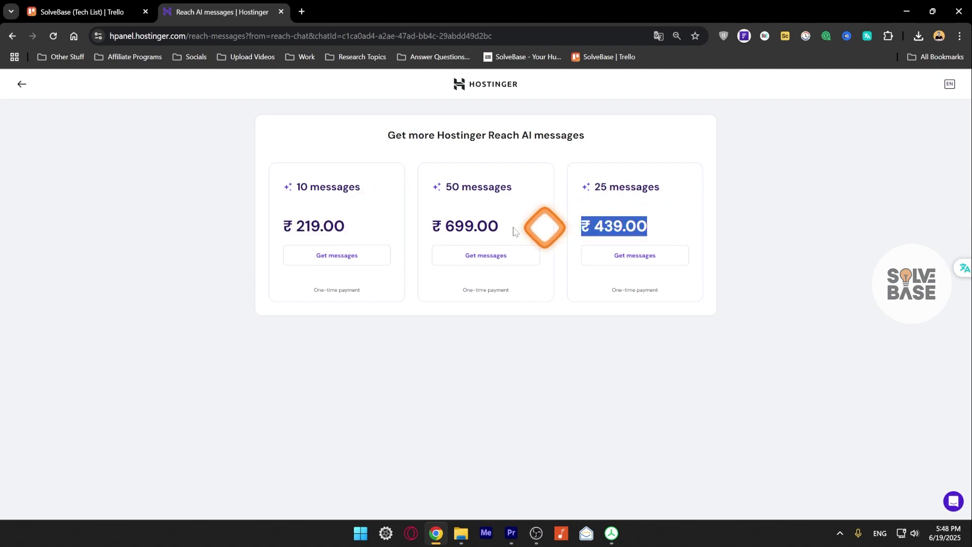
drag(432, 225, 501, 231)
click(530, 202)
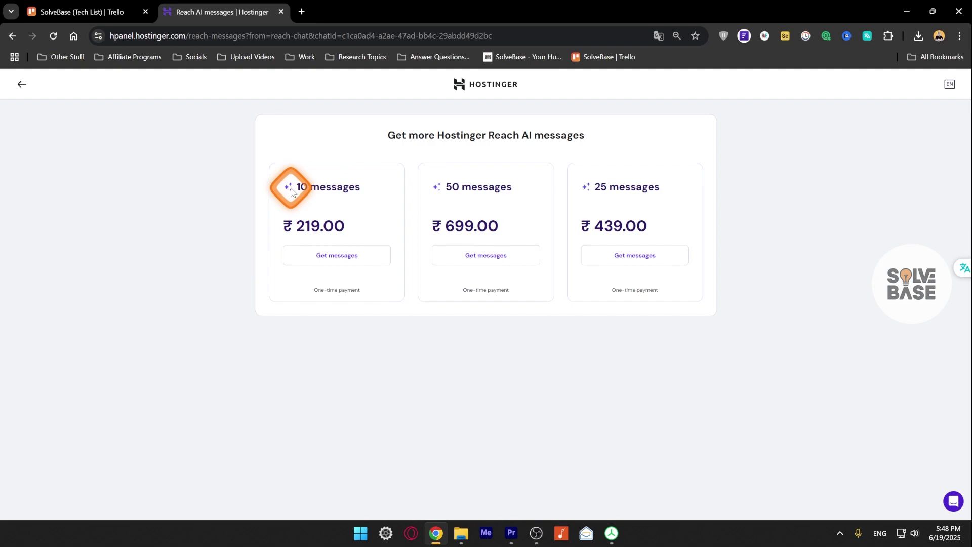
Review which price belongs to the 10, 50 and 25 message packages and check the payment terms.
drag(283, 227, 367, 228)
click(310, 223)
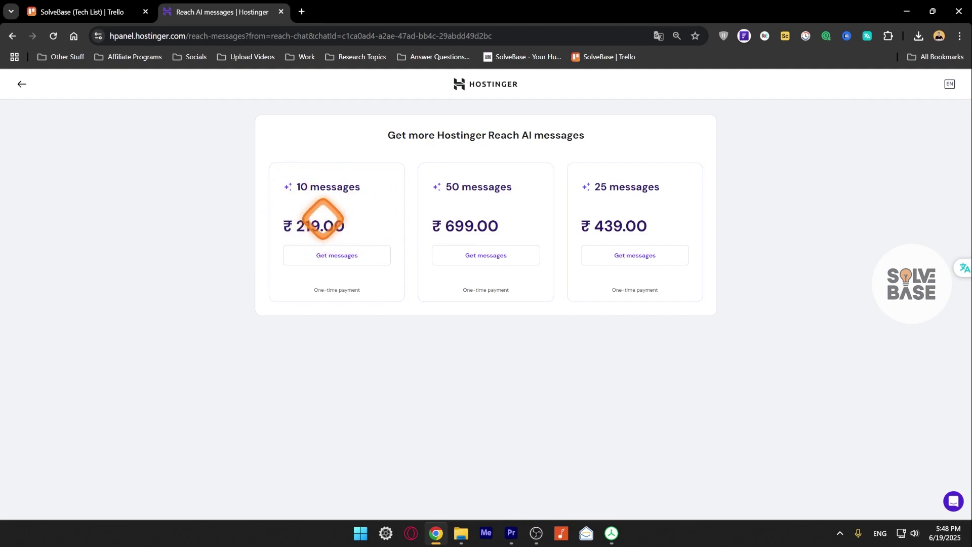
drag(488, 187, 494, 188)
drag(434, 226, 512, 225)
click(512, 226)
drag(596, 186, 645, 225)
click(594, 220)
click(651, 219)
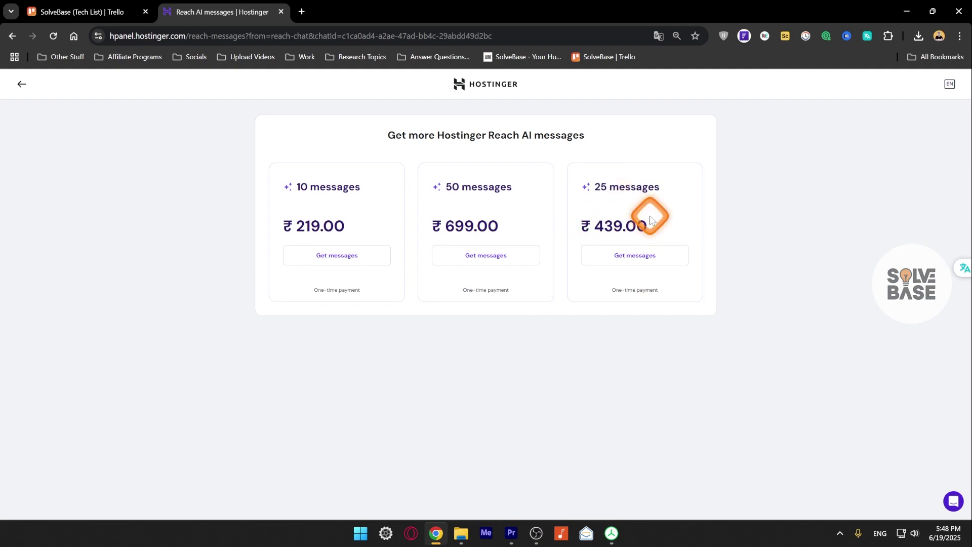
drag(461, 289, 511, 292)
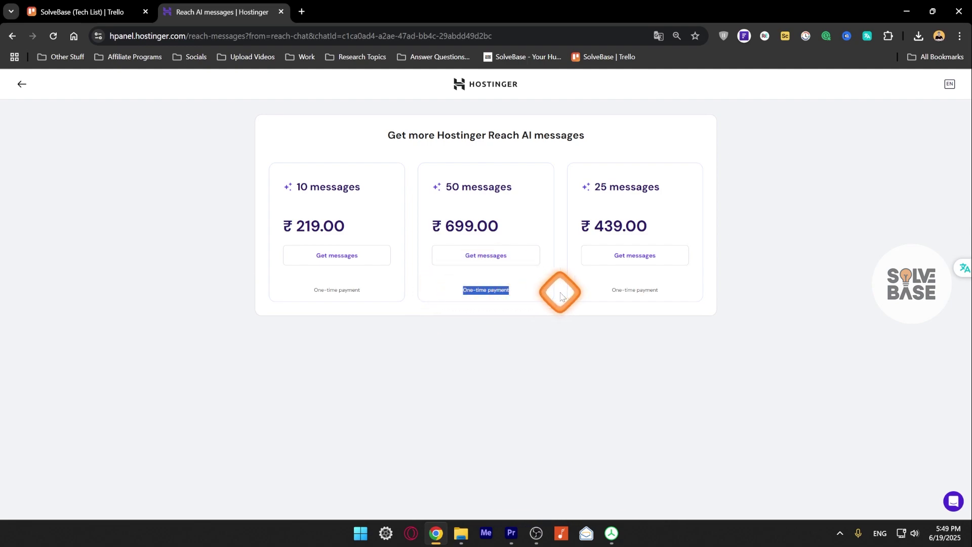
View the checkout for the 50-message package, and return to the SolveBase newsletter chat to check the AI messages left.
click(488, 256)
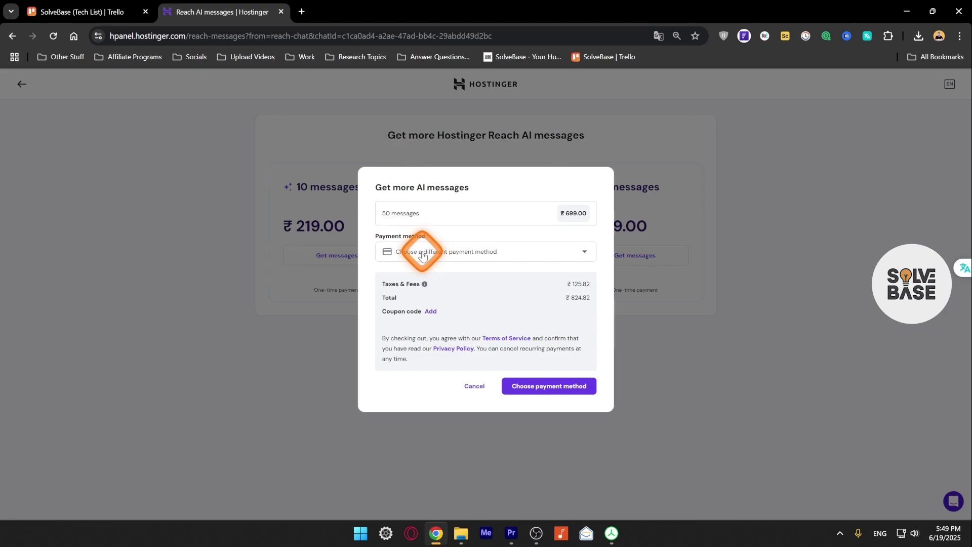
click(539, 389)
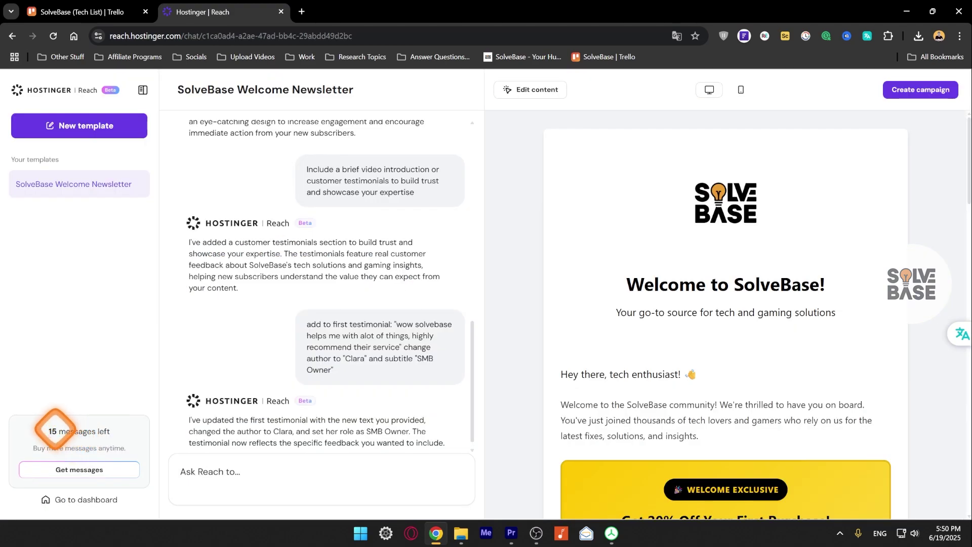
click(51, 429)
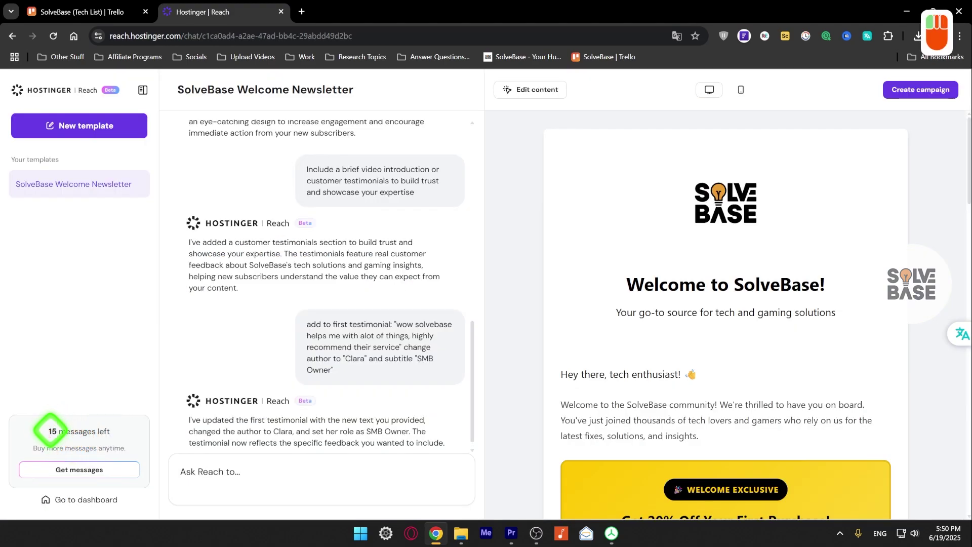
click(273, 315)
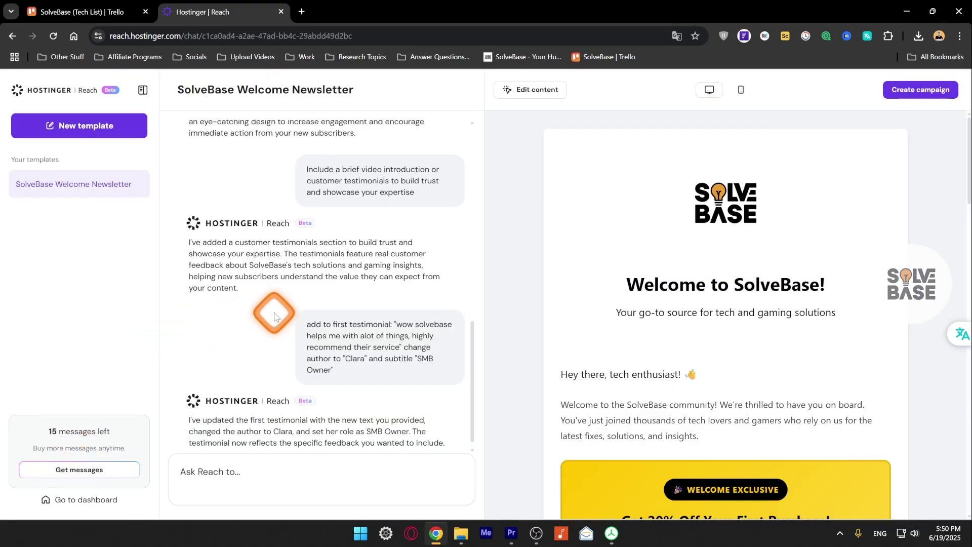